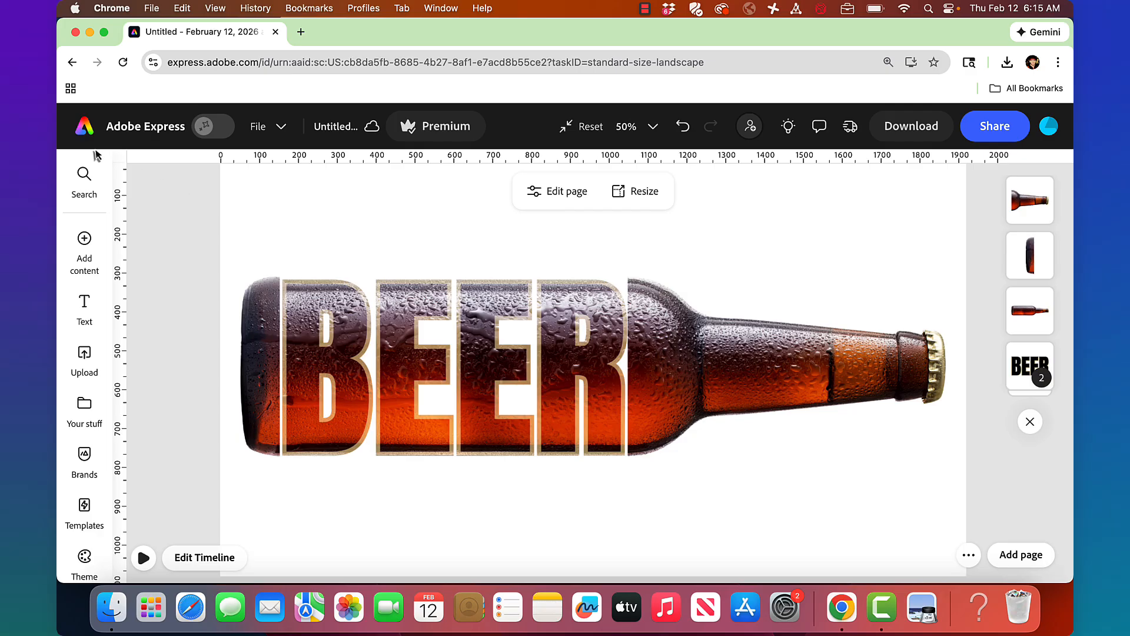
Return to the home page and create a new blank 1920 x 1080 px landscape design.
click(84, 126)
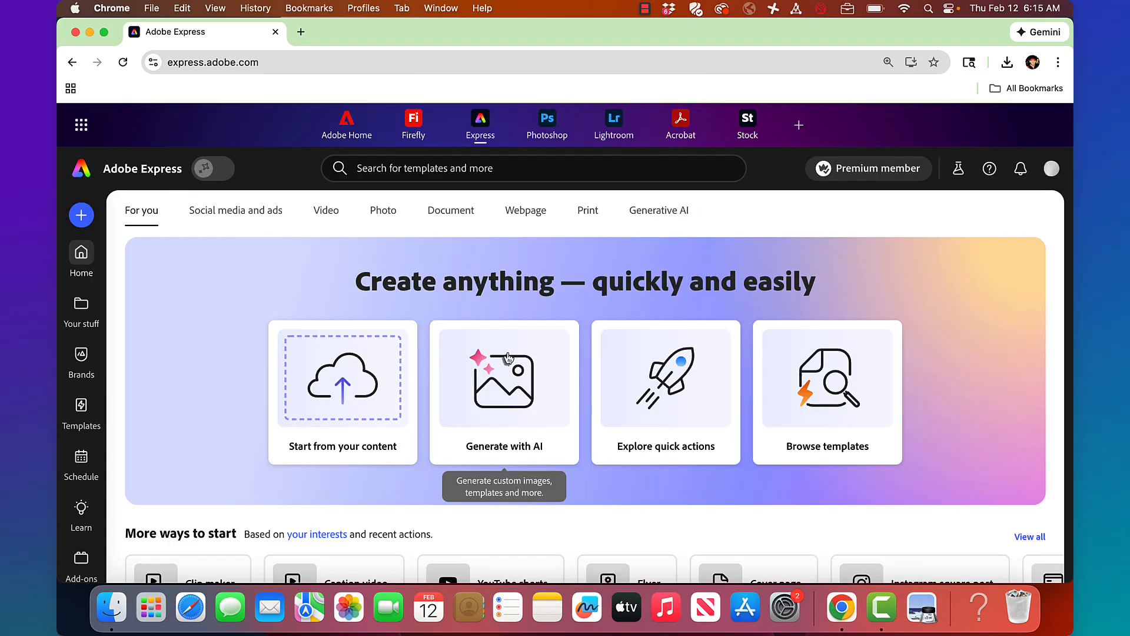
click(81, 215)
click(728, 338)
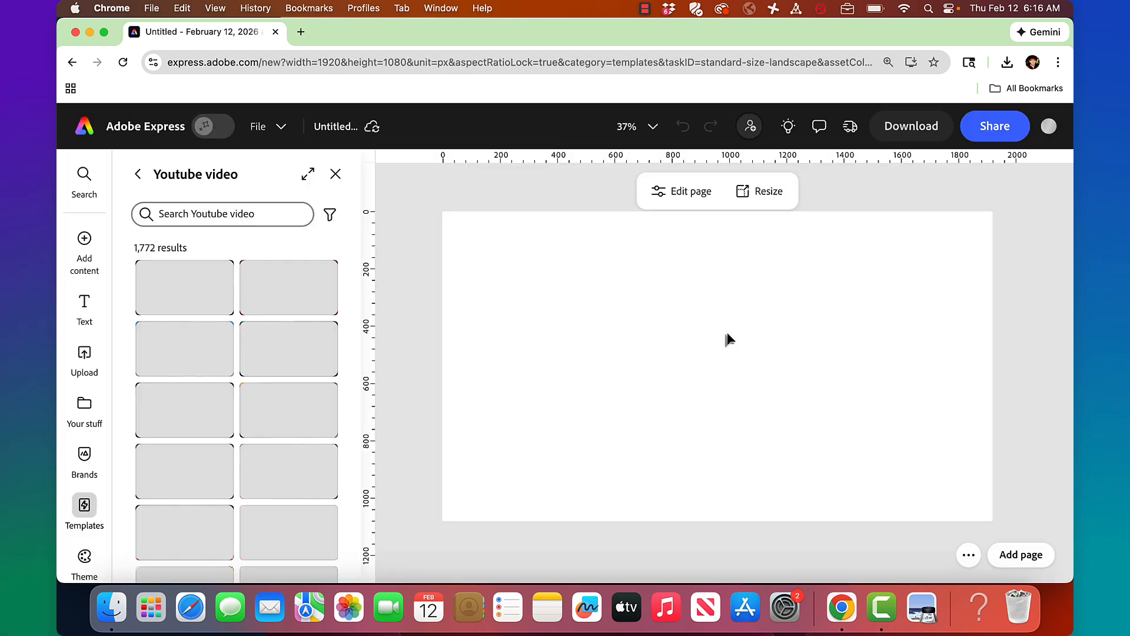
Search the stock photos for "beer bottle".
click(86, 241)
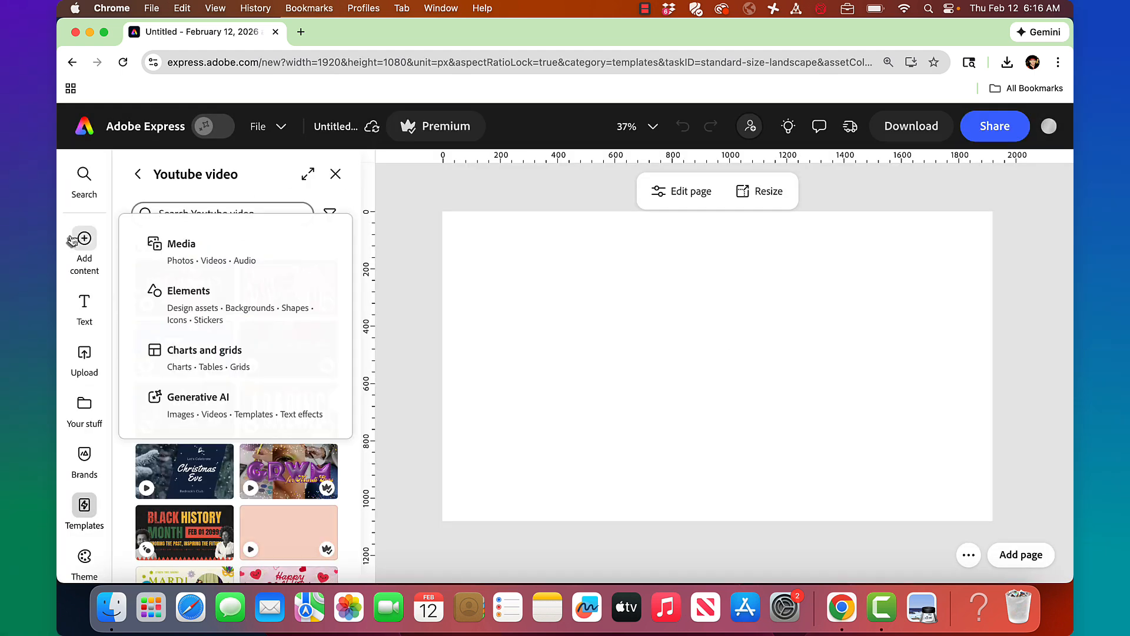
click(181, 252)
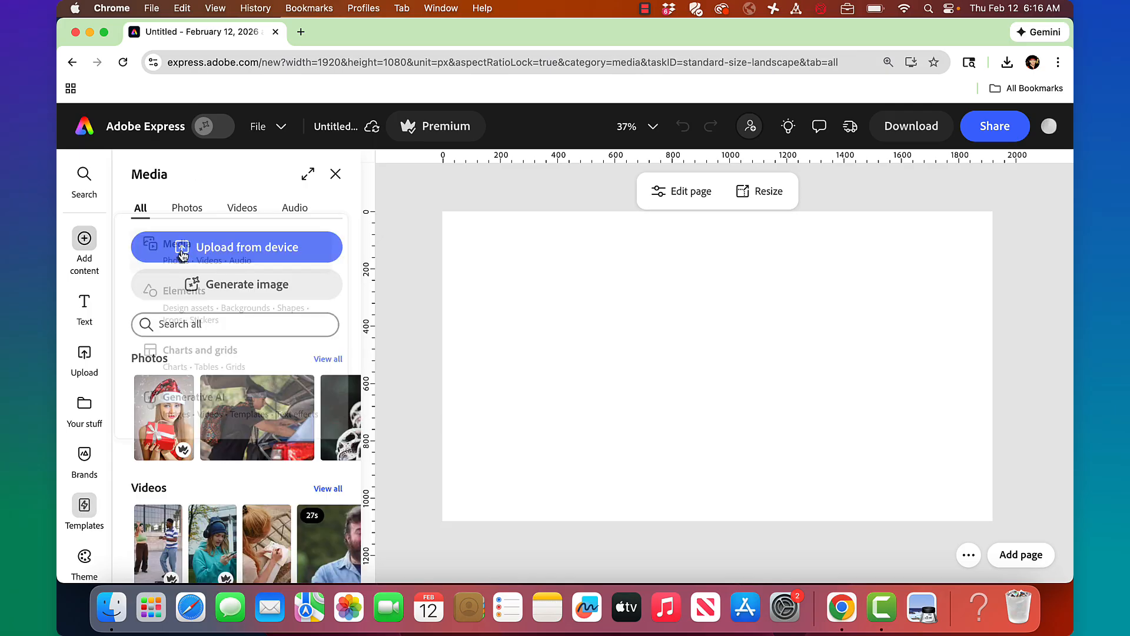
click(187, 209)
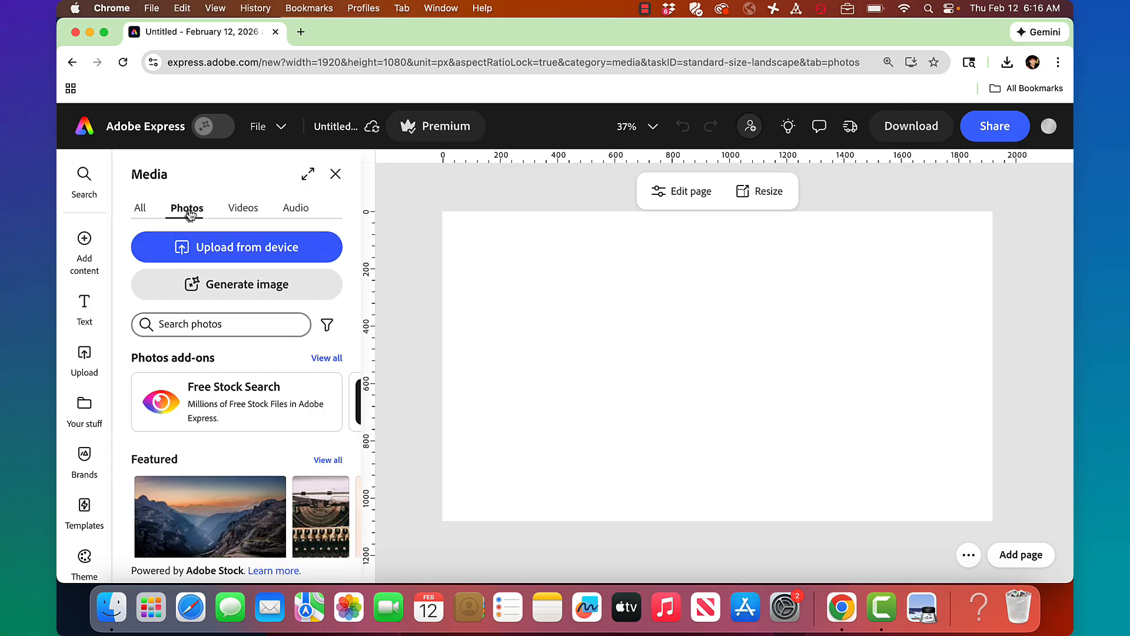
click(223, 321)
text(b)
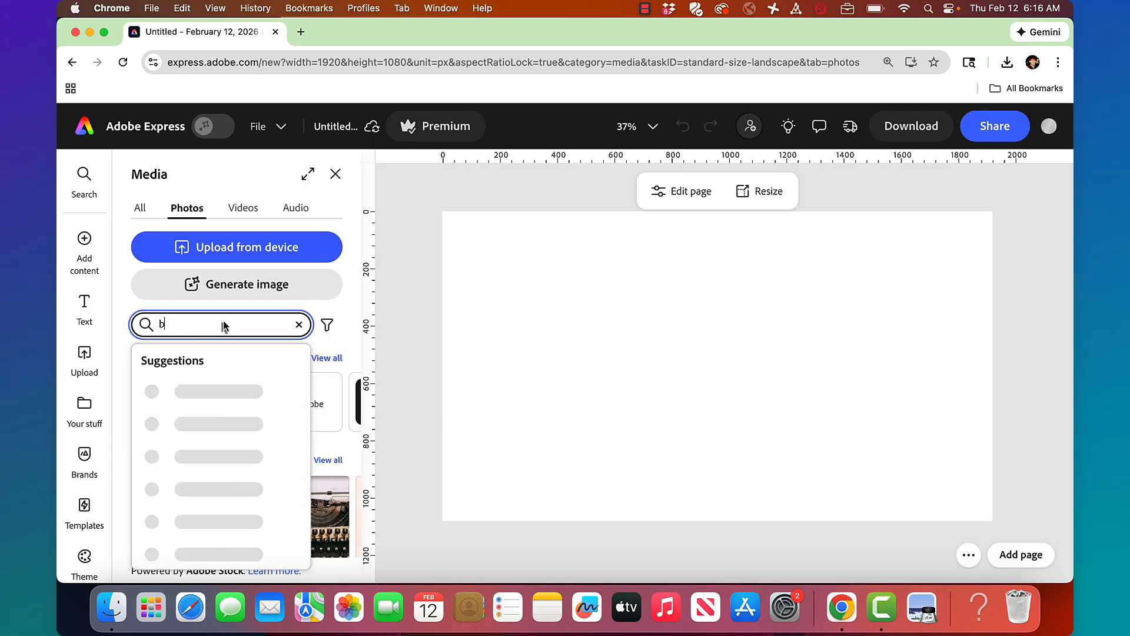
text(eer bottle)
key(Return)
Place the upright brown beer bottle photo mid-page and rotate it to lie horizontally with its neck pointing right.
scroll(297, 476, down, 3)
drag(288, 396, 671, 398)
drag(720, 436, 721, 316)
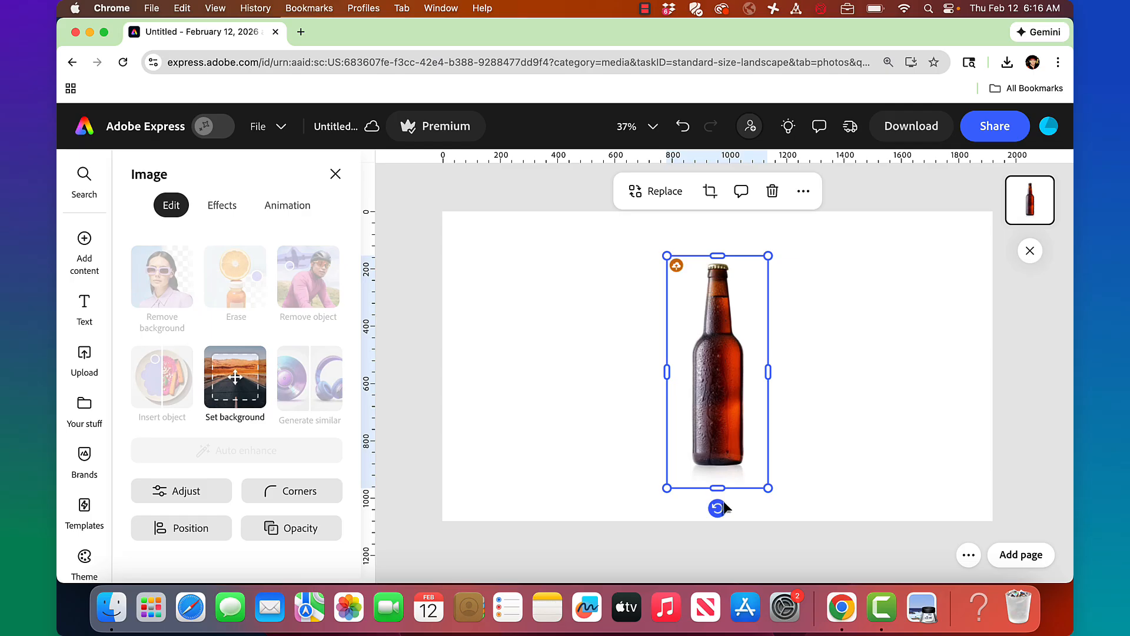
drag(717, 508, 565, 375)
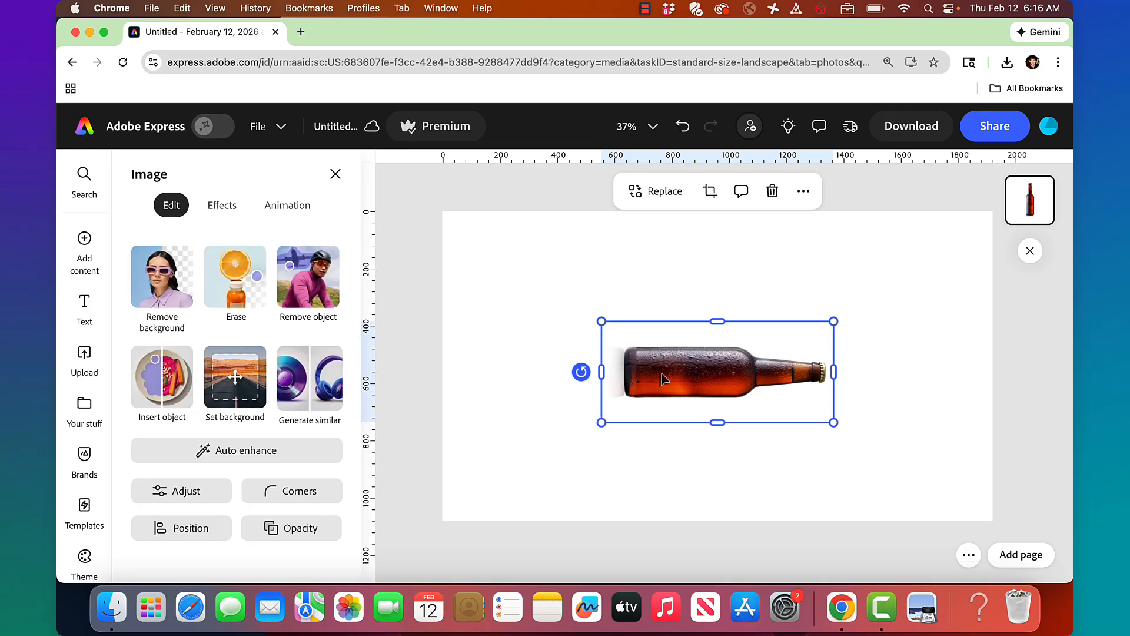
Remove the bottle photo's background and enlarge the bottle to span nearly the full page width, centered.
click(150, 252)
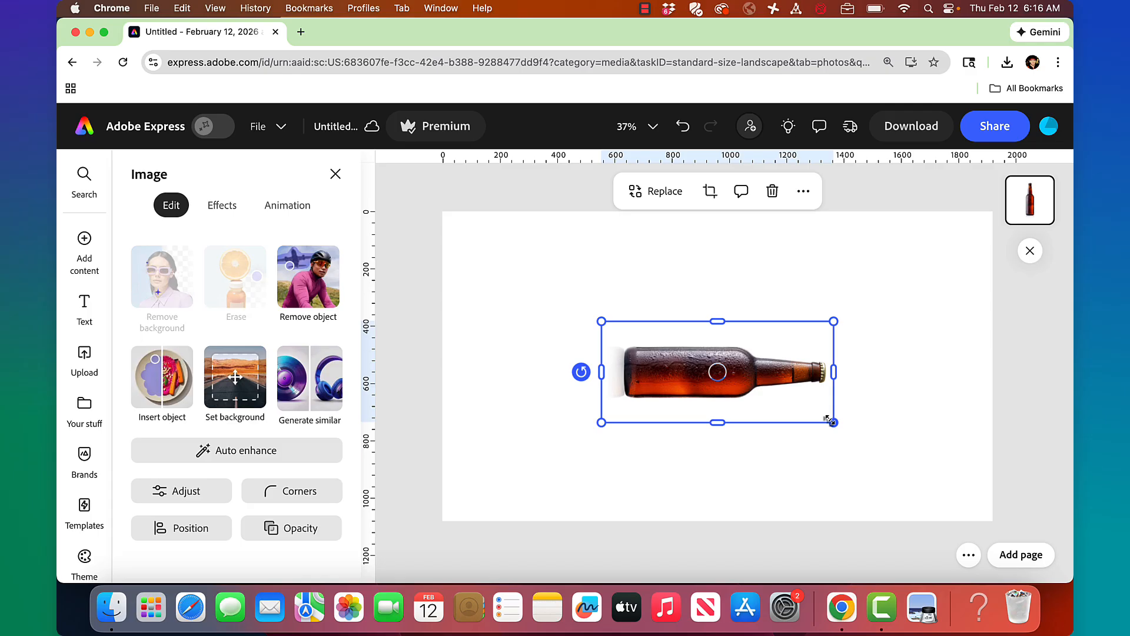
drag(826, 400, 972, 514)
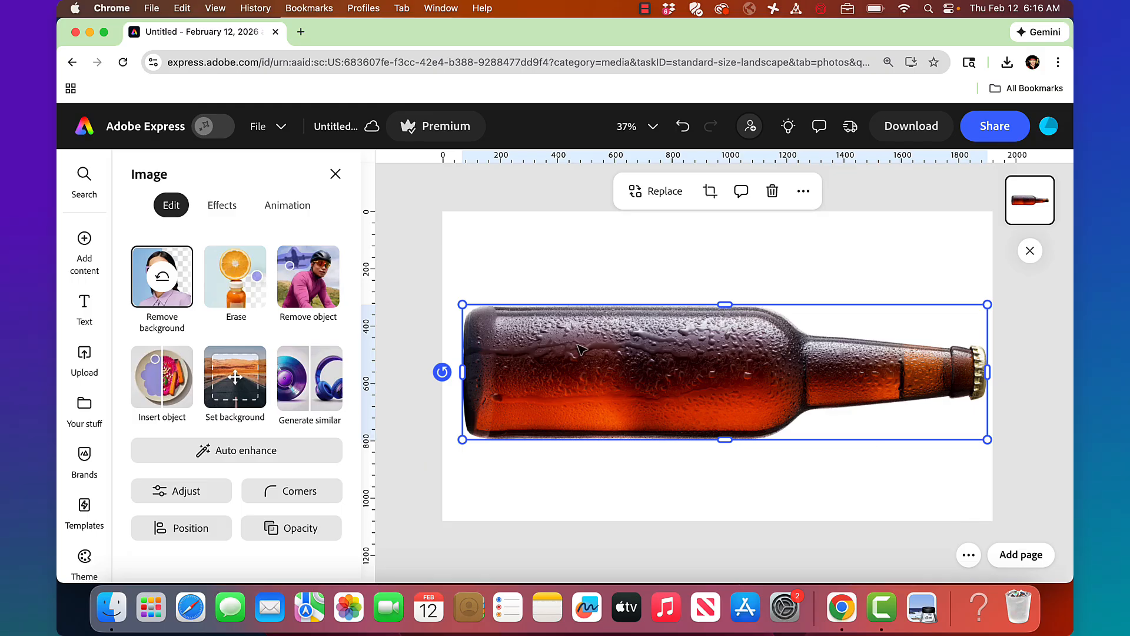
drag(558, 348, 551, 348)
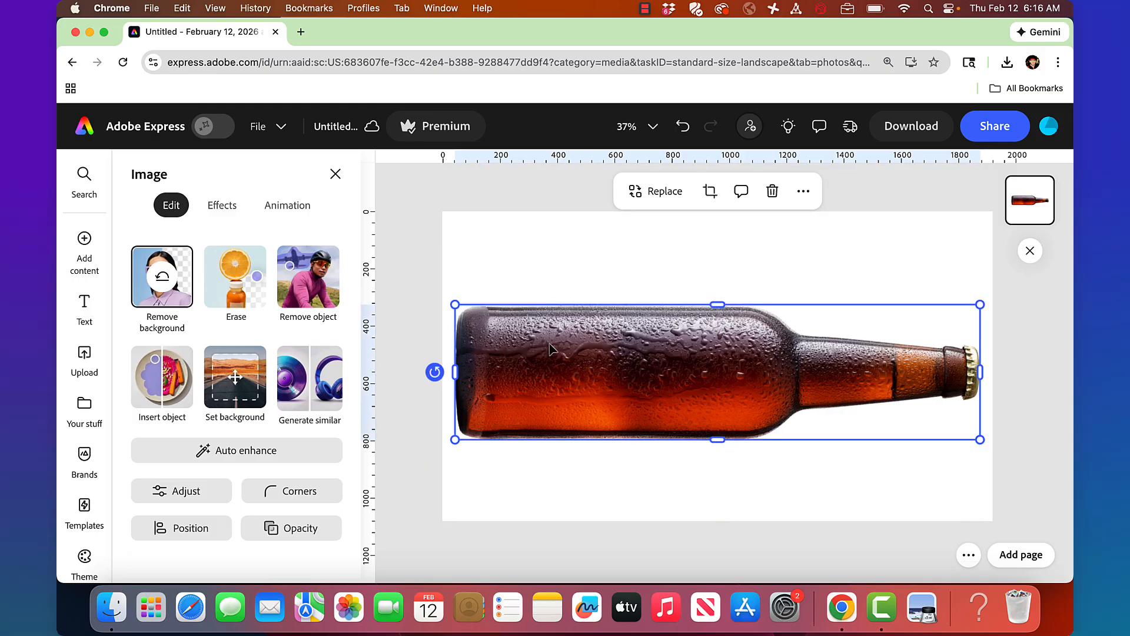
drag(453, 301, 449, 295)
click(527, 243)
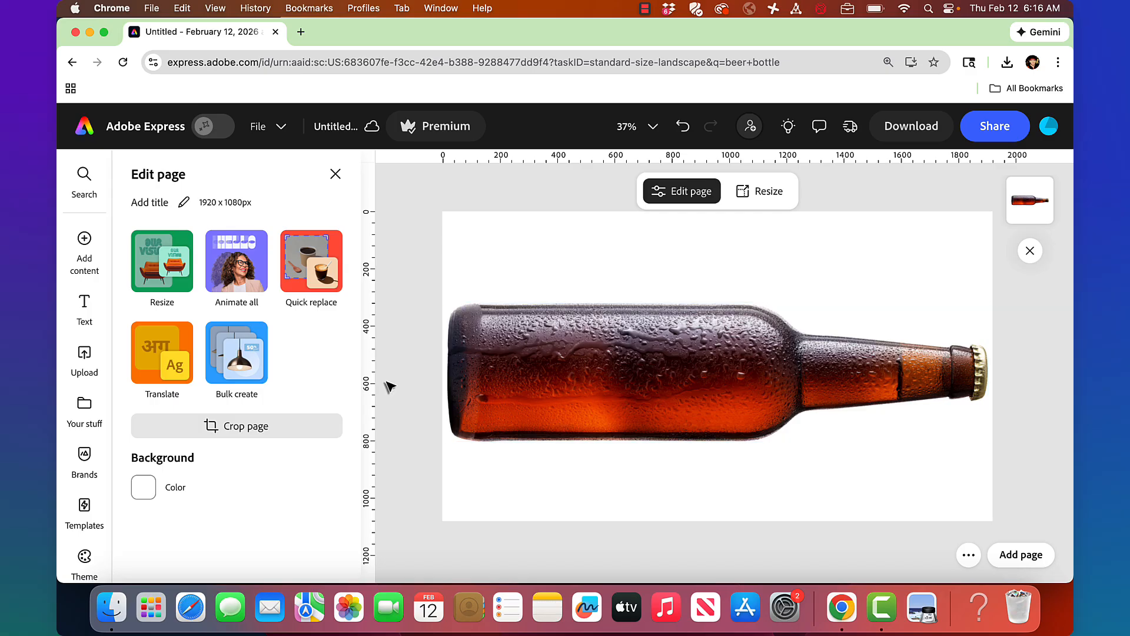
Add a text object reading "BEER" in the Anton font.
click(85, 303)
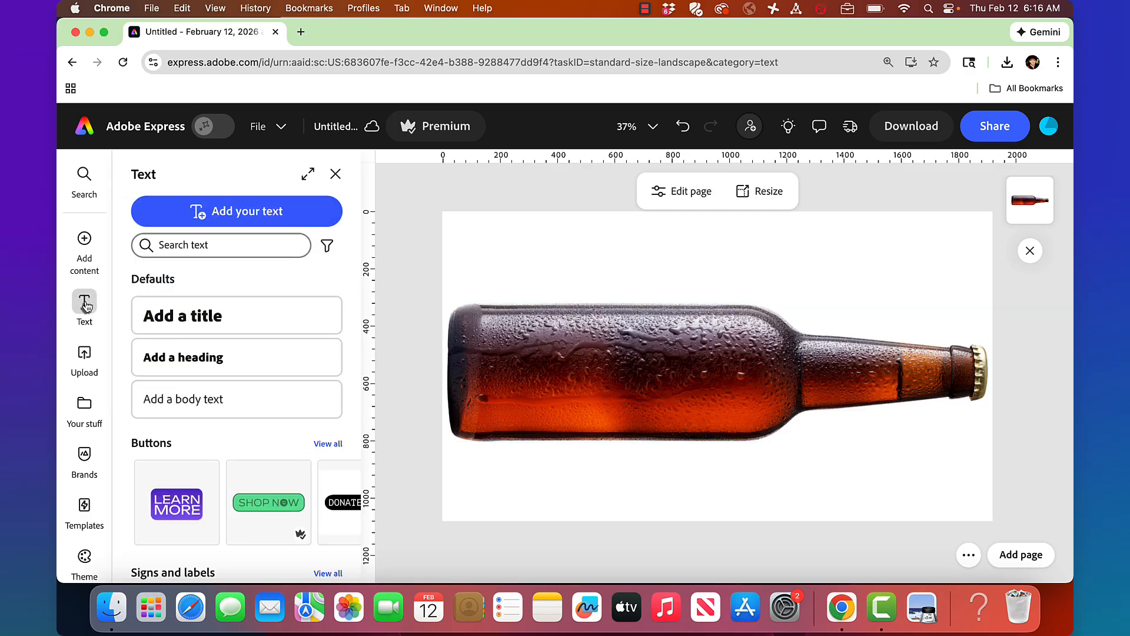
click(235, 210)
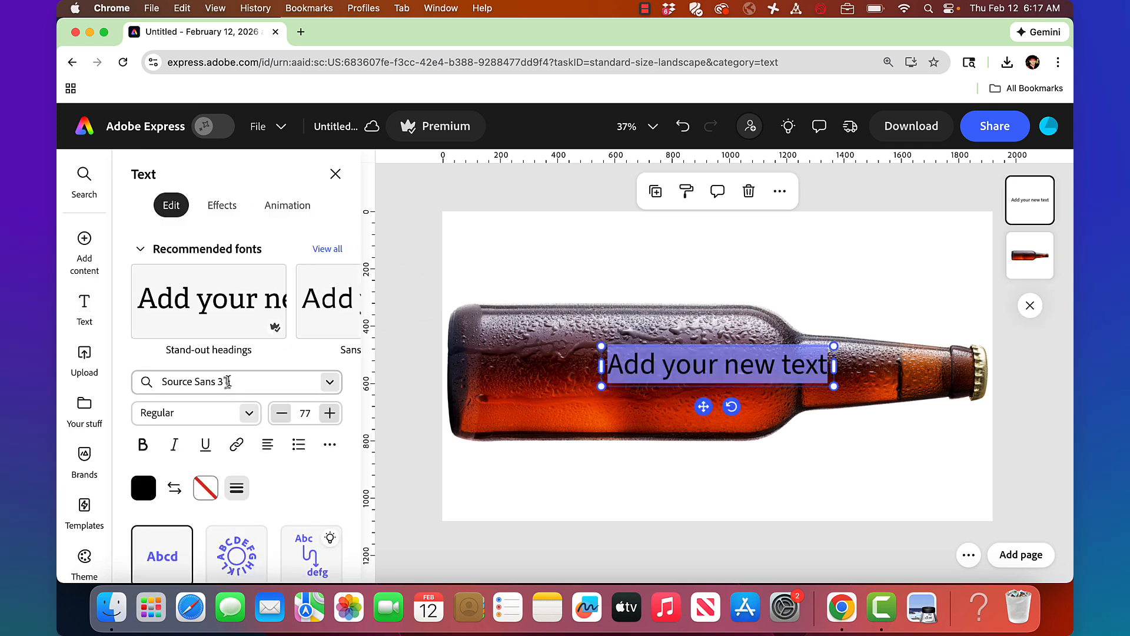
click(228, 382)
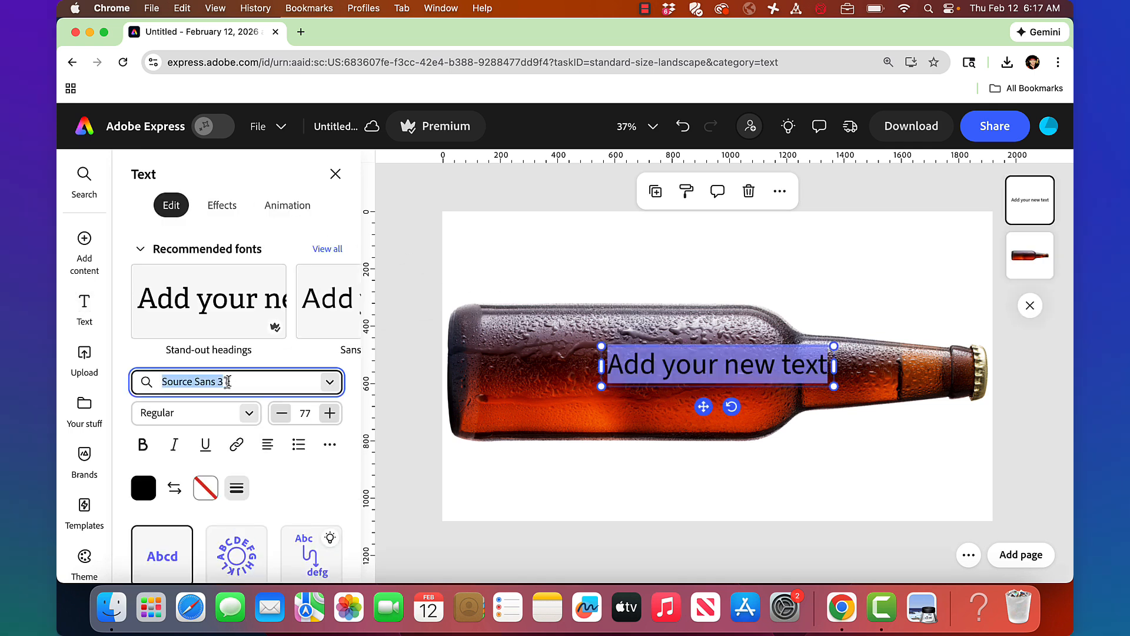
text(ant)
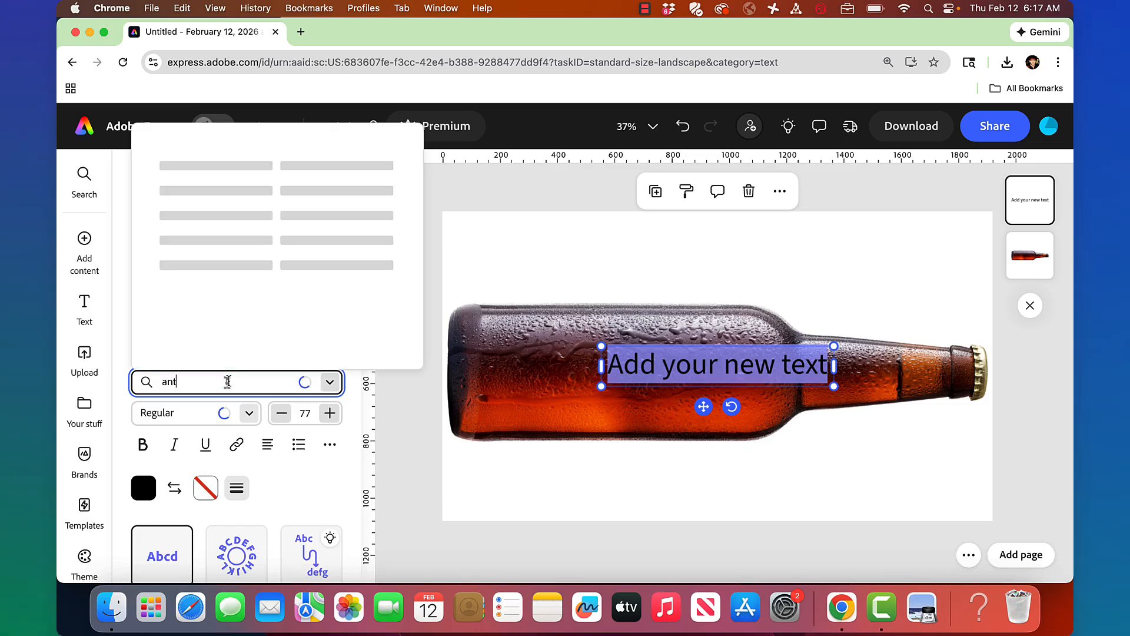
text(on)
click(275, 204)
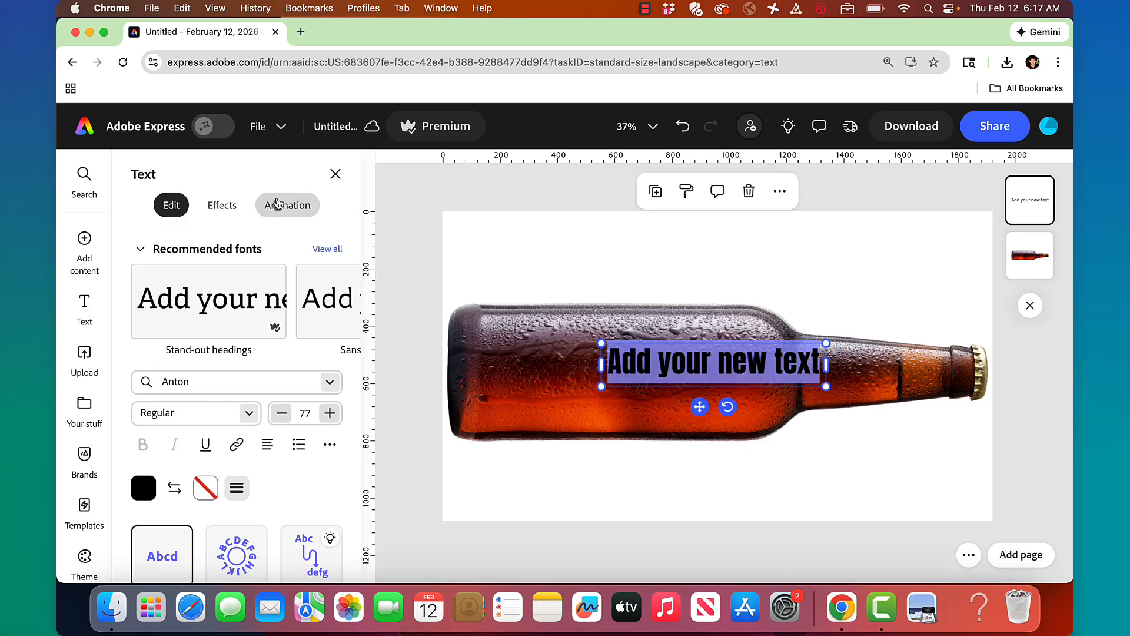
text(BEER)
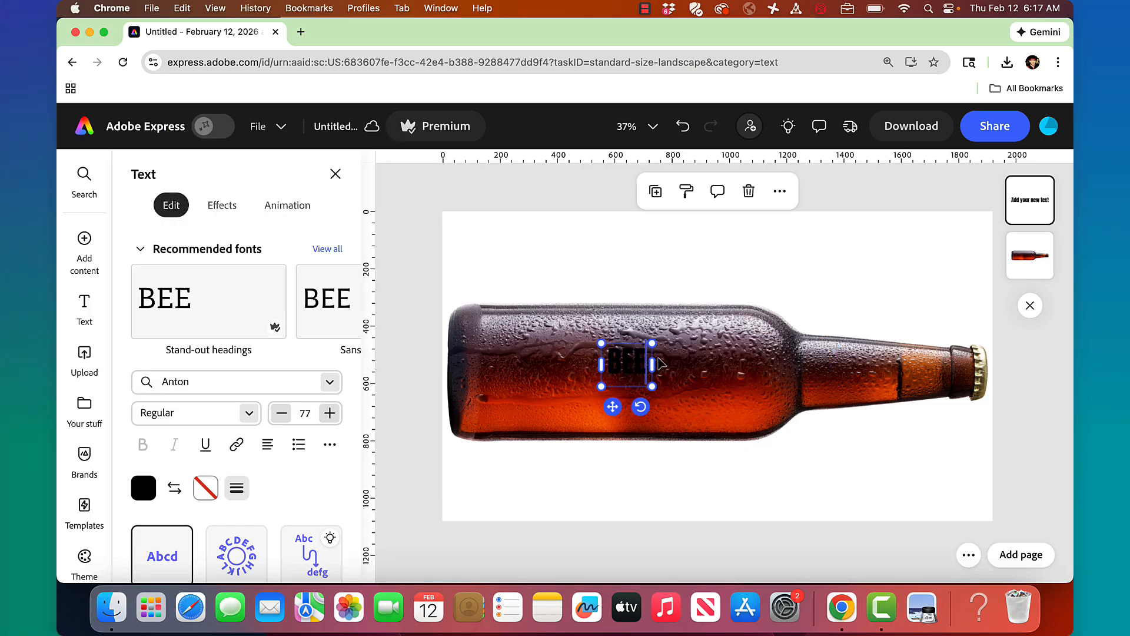
Enlarge the BEER text to about size 377 and position it over the bottle's wide body, near its base.
click(644, 256)
drag(601, 343, 517, 284)
drag(669, 388, 760, 512)
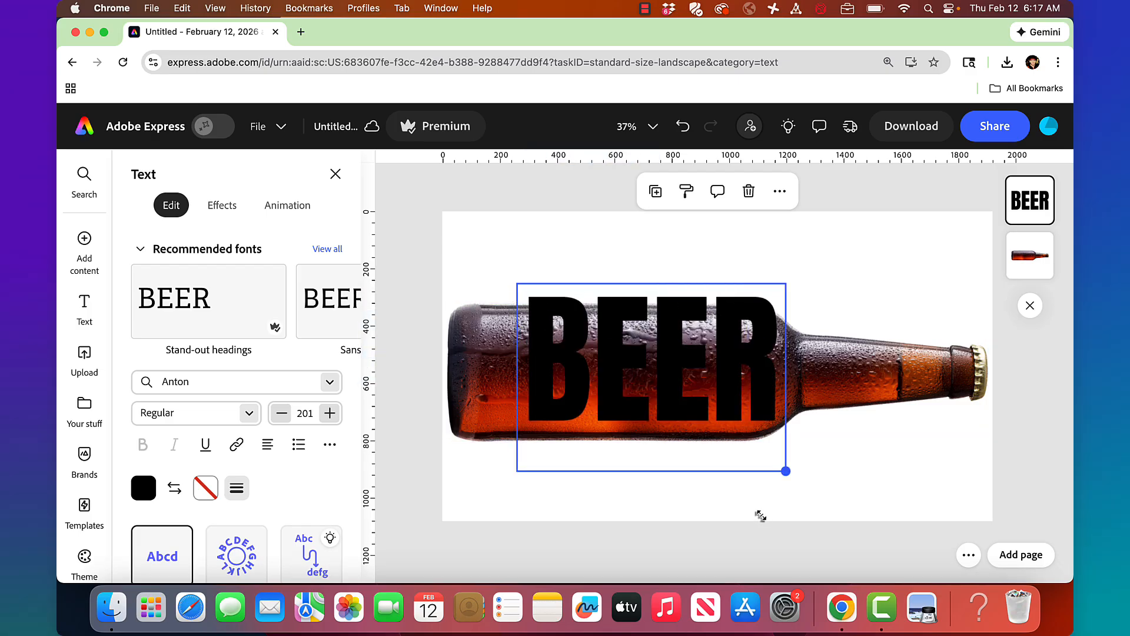
drag(670, 375, 629, 382)
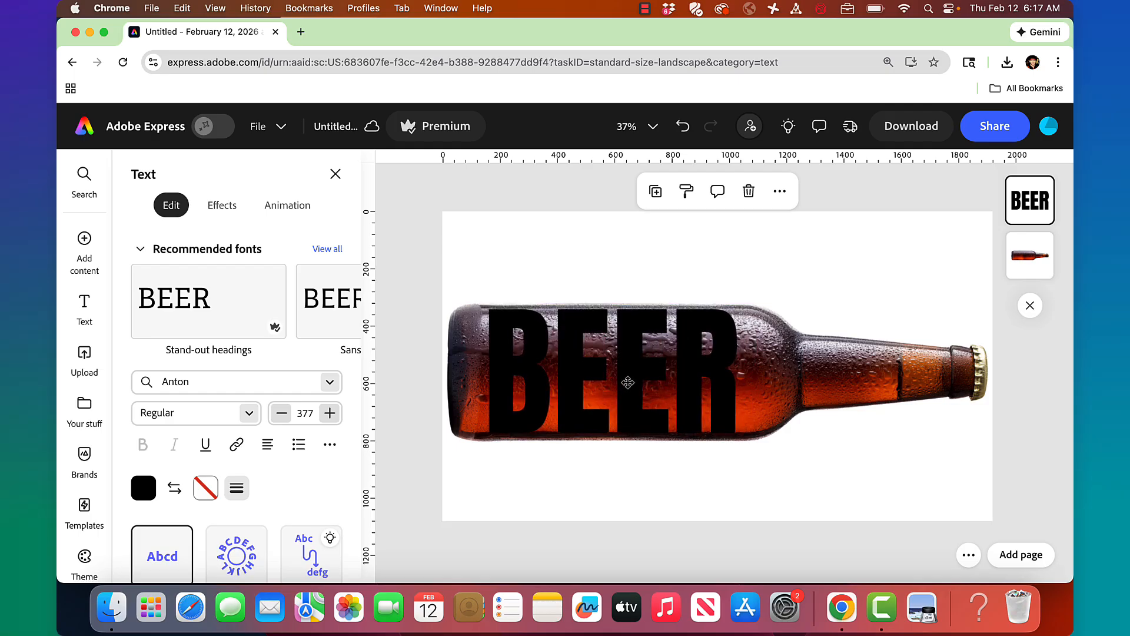
drag(628, 383, 625, 384)
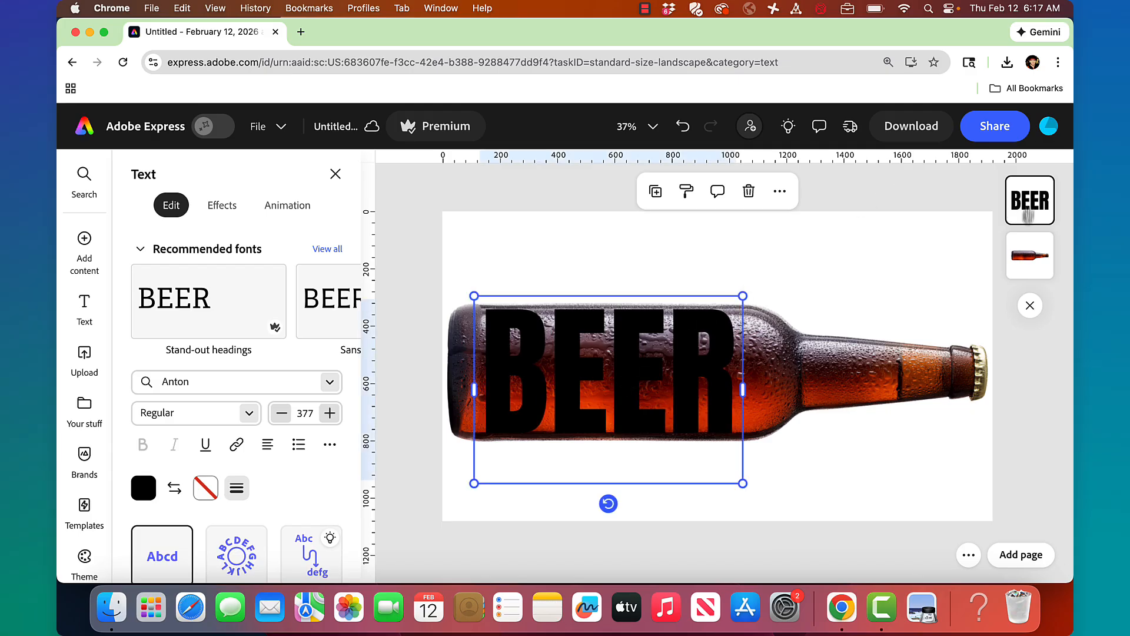
Move the bottle layer above the BEER text and set its blend mode to Screen.
drag(1028, 215, 1030, 256)
click(1036, 218)
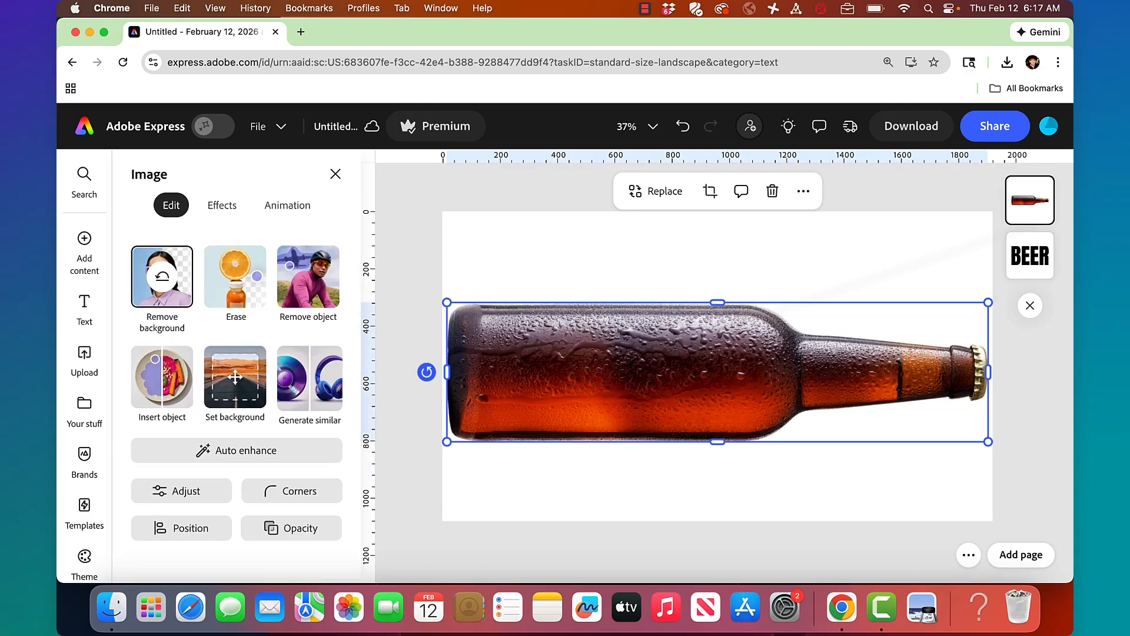
click(298, 528)
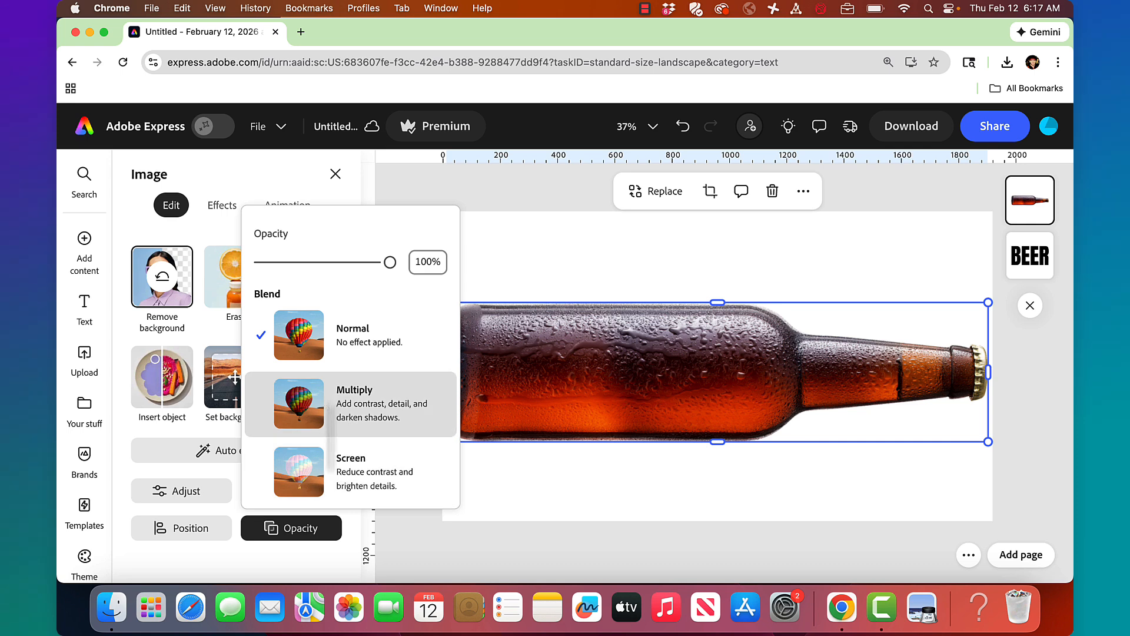
click(353, 471)
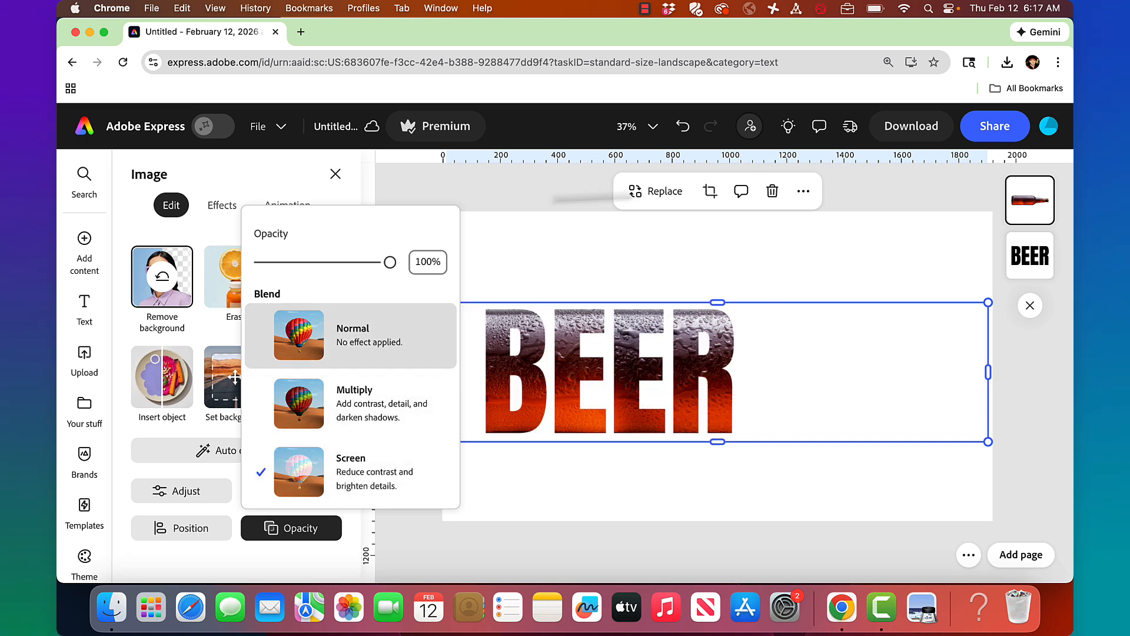
Duplicate the bottle image twice to make three stacked bottle layers.
click(1030, 219)
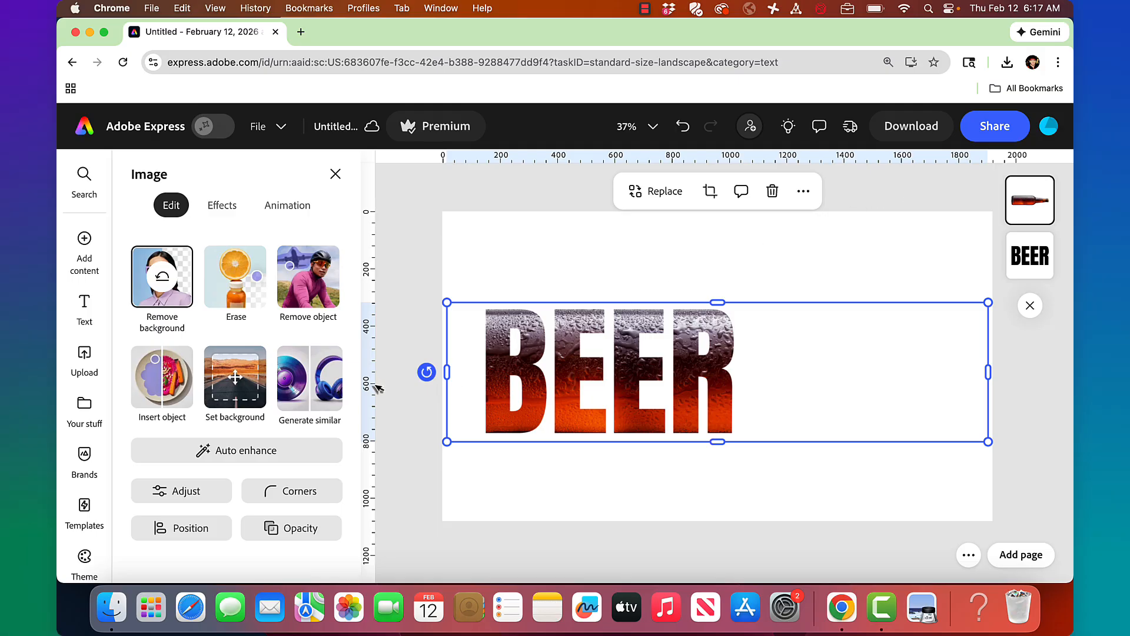
click(802, 192)
click(835, 283)
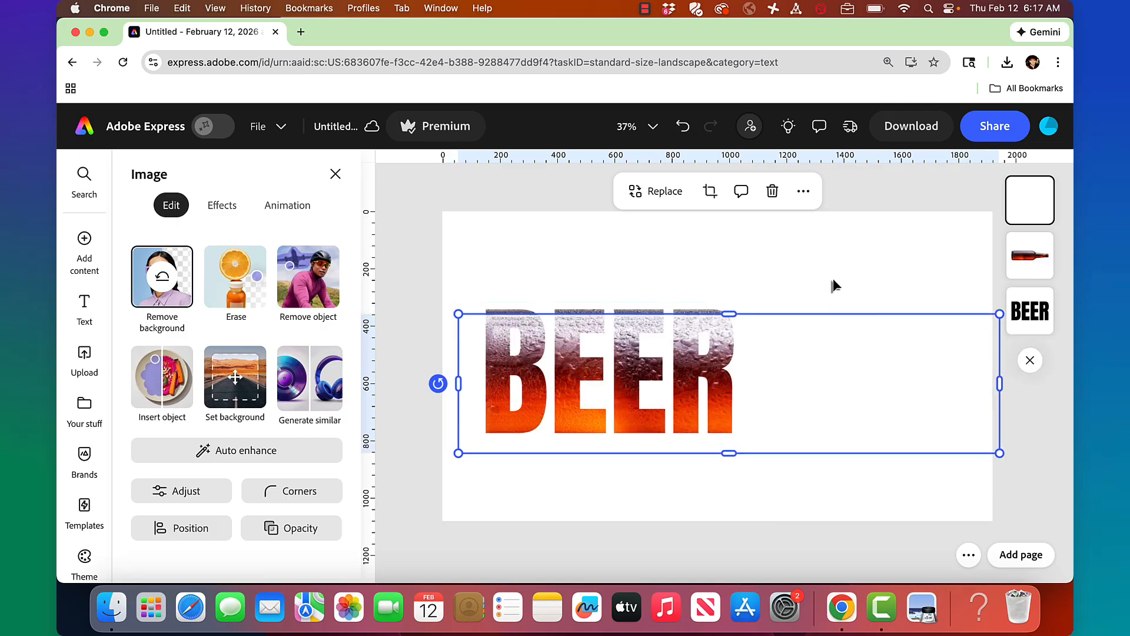
click(802, 192)
click(837, 281)
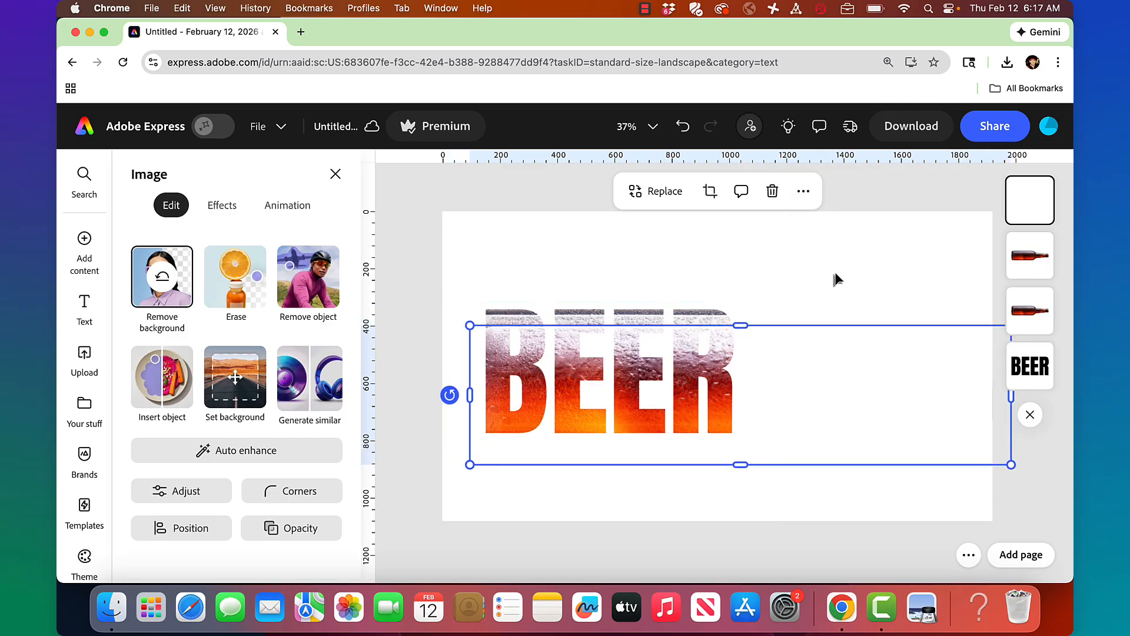
Select all three bottle layers and align them exactly on top of one another at the original bottle's position.
drag(860, 248, 934, 390)
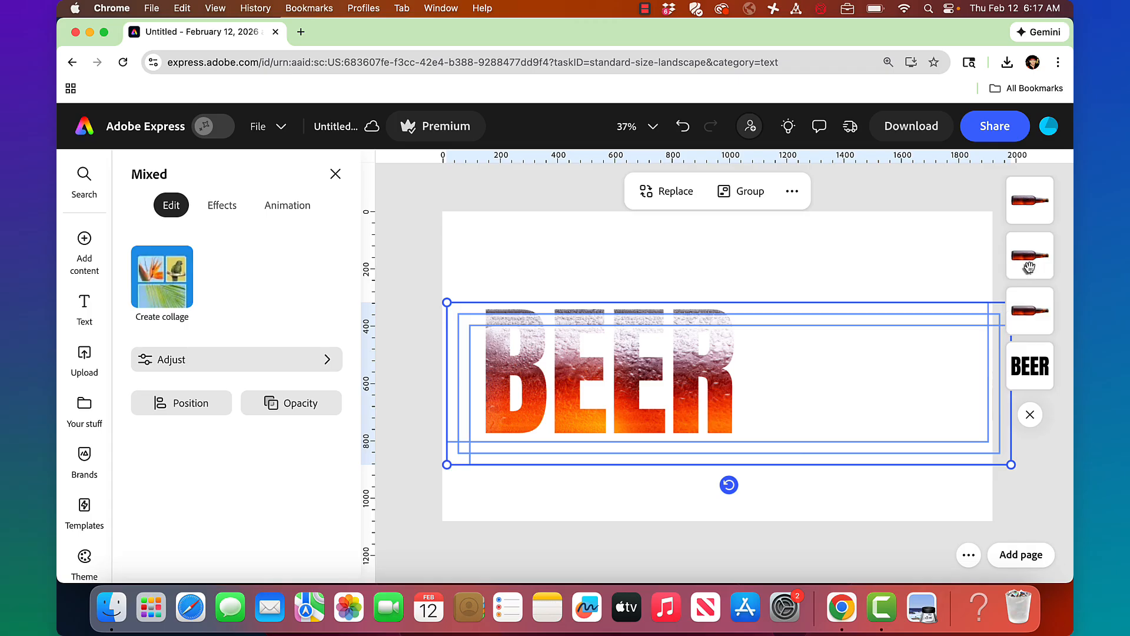
click(209, 406)
click(261, 182)
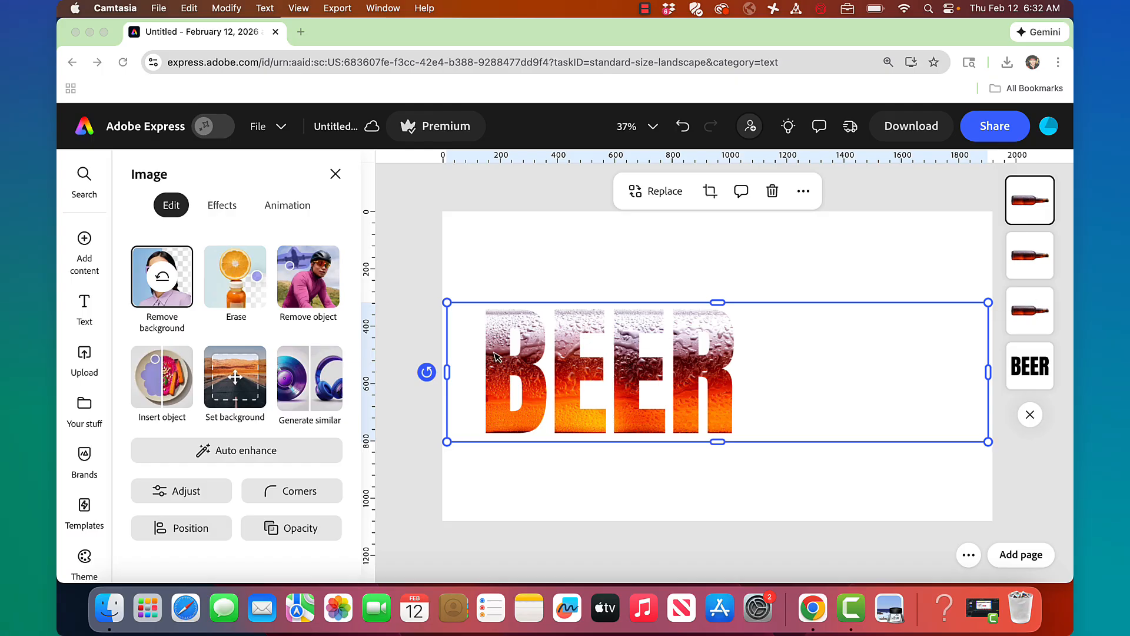
Crop the topmost bottle copy to the shoulder and neck right of the BEER text and set its blend mode to Normal.
click(448, 376)
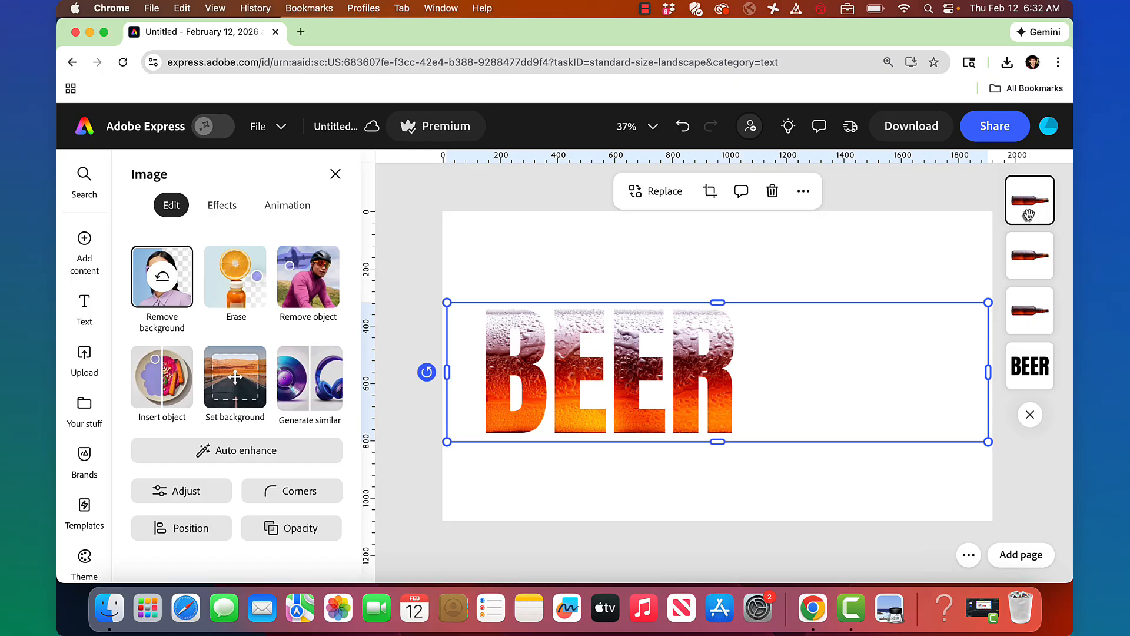
drag(447, 373, 739, 381)
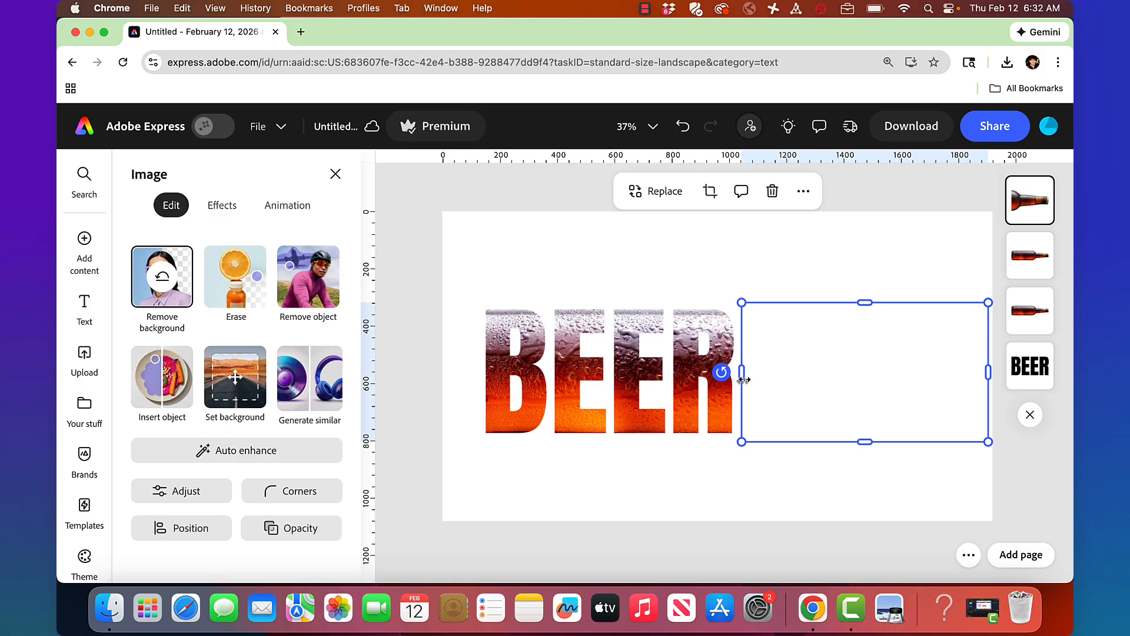
click(272, 532)
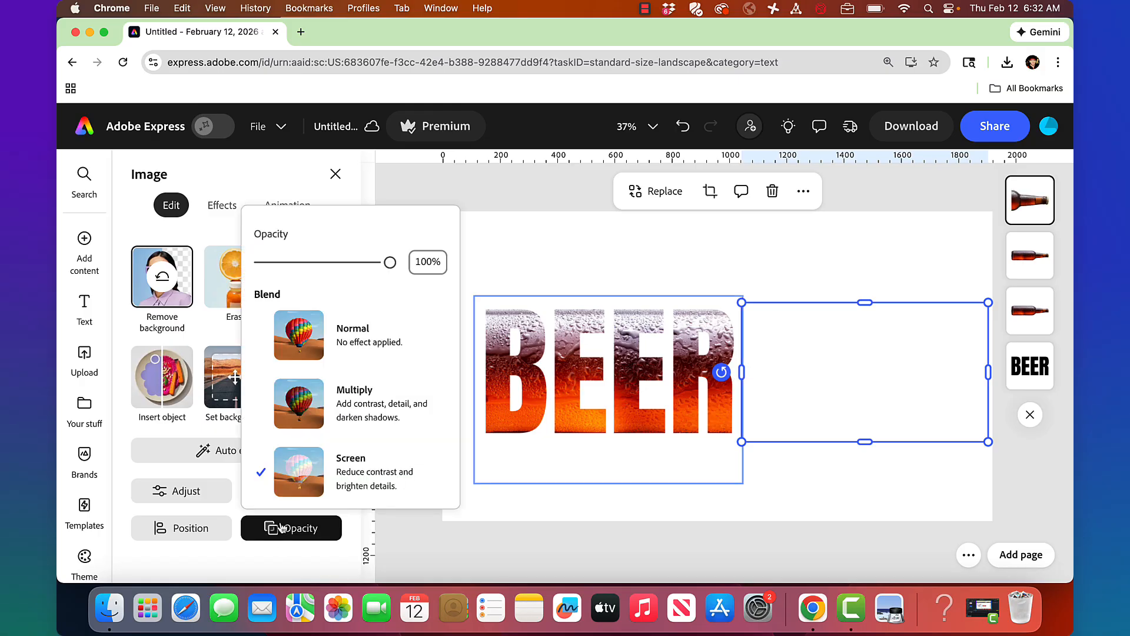
click(313, 351)
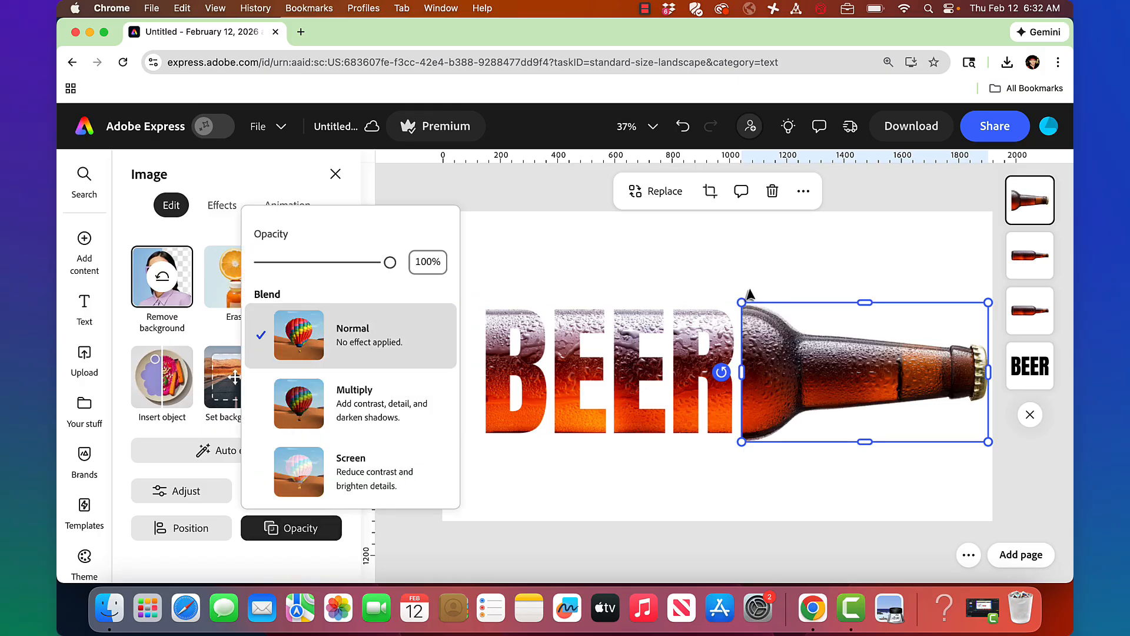
Crop the second bottle copy to the bottle's base beside the letter B and set its blend mode to Normal.
click(1032, 273)
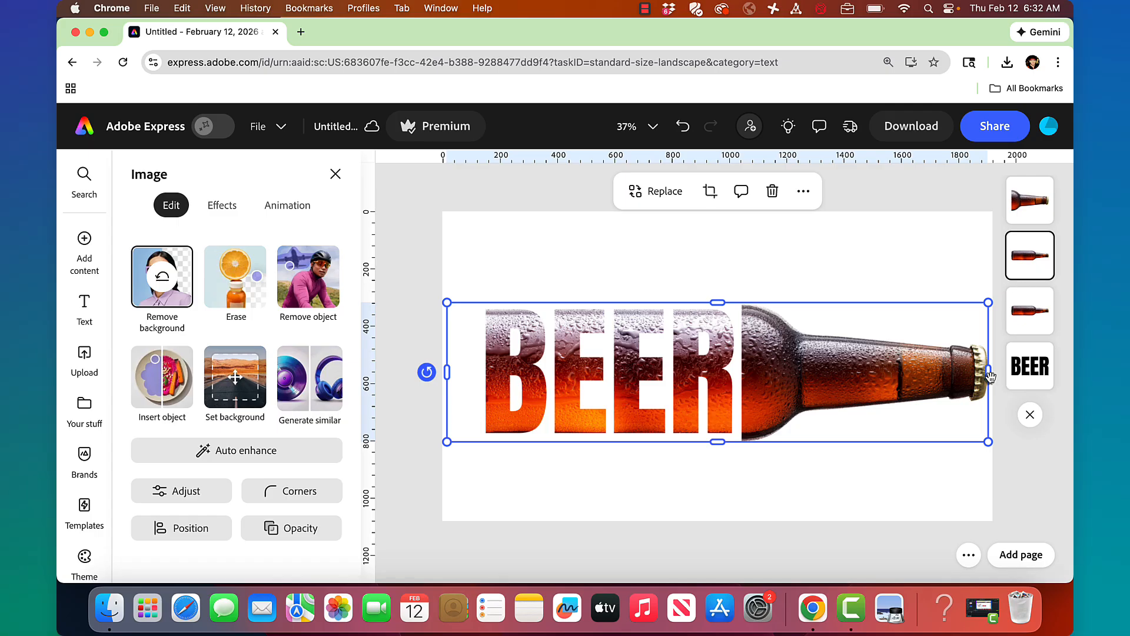
click(956, 245)
click(1029, 262)
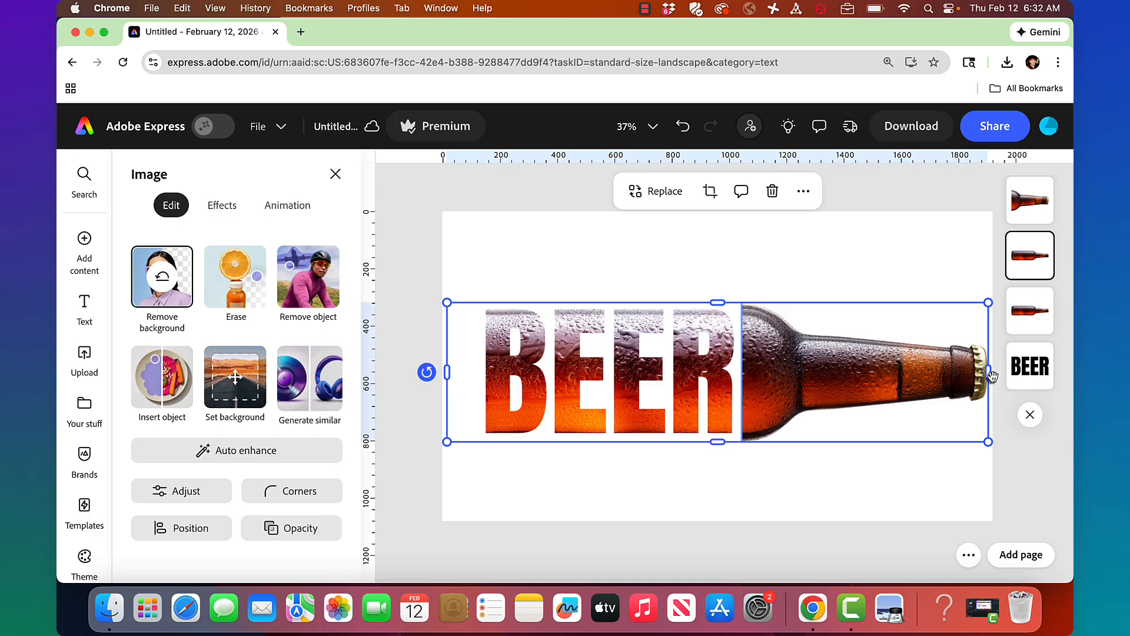
key(super+equal)
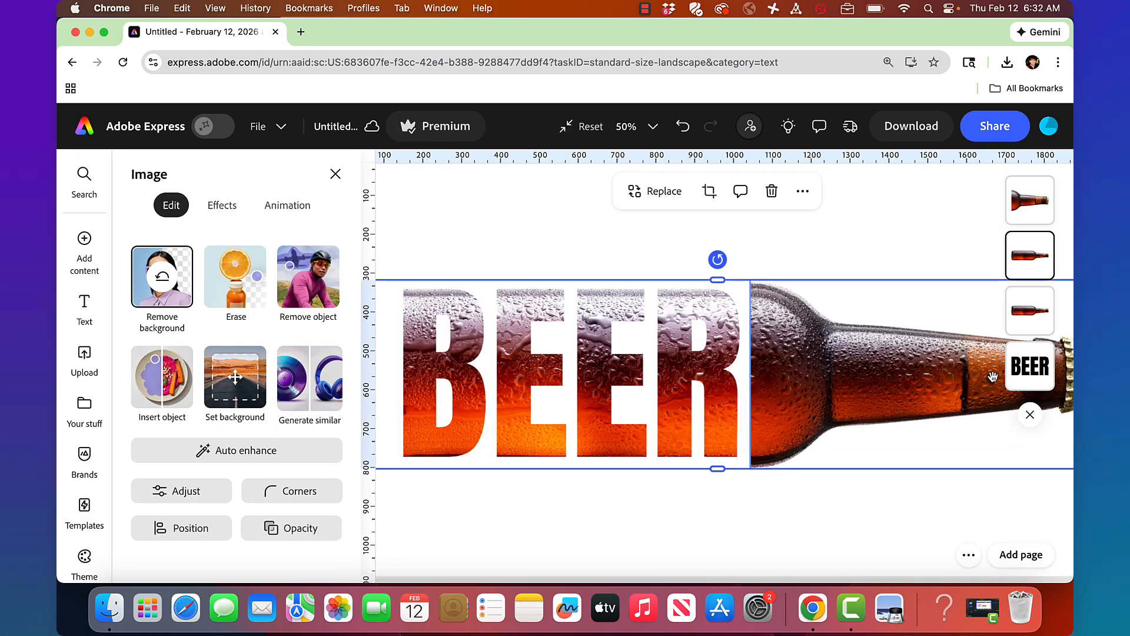
key(super+minus)
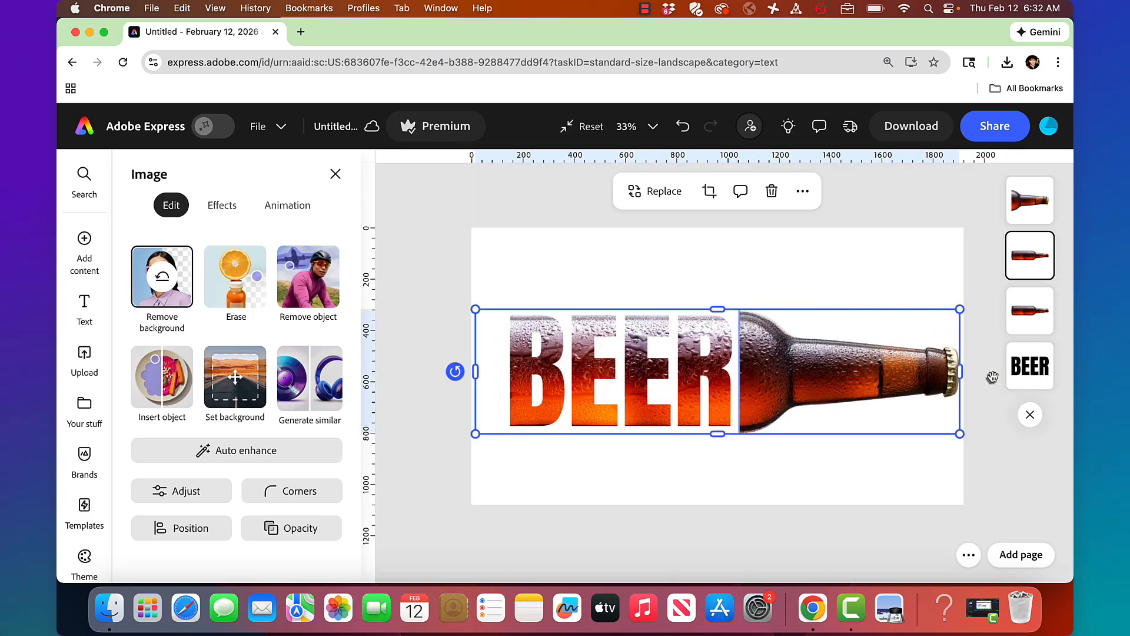
drag(956, 373, 505, 360)
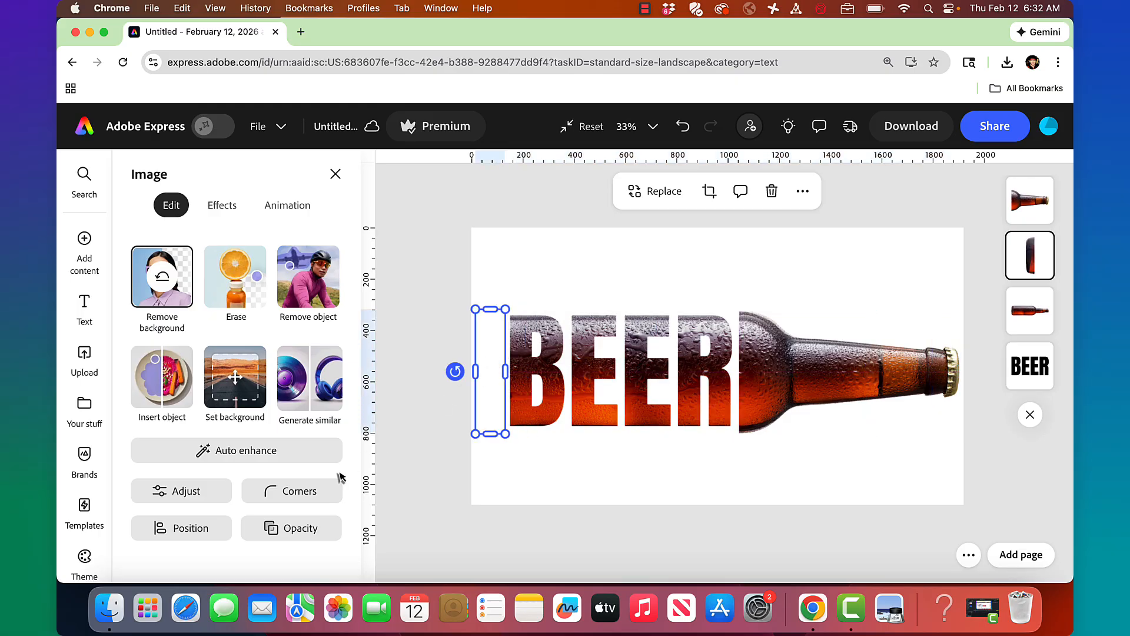
click(310, 530)
click(332, 344)
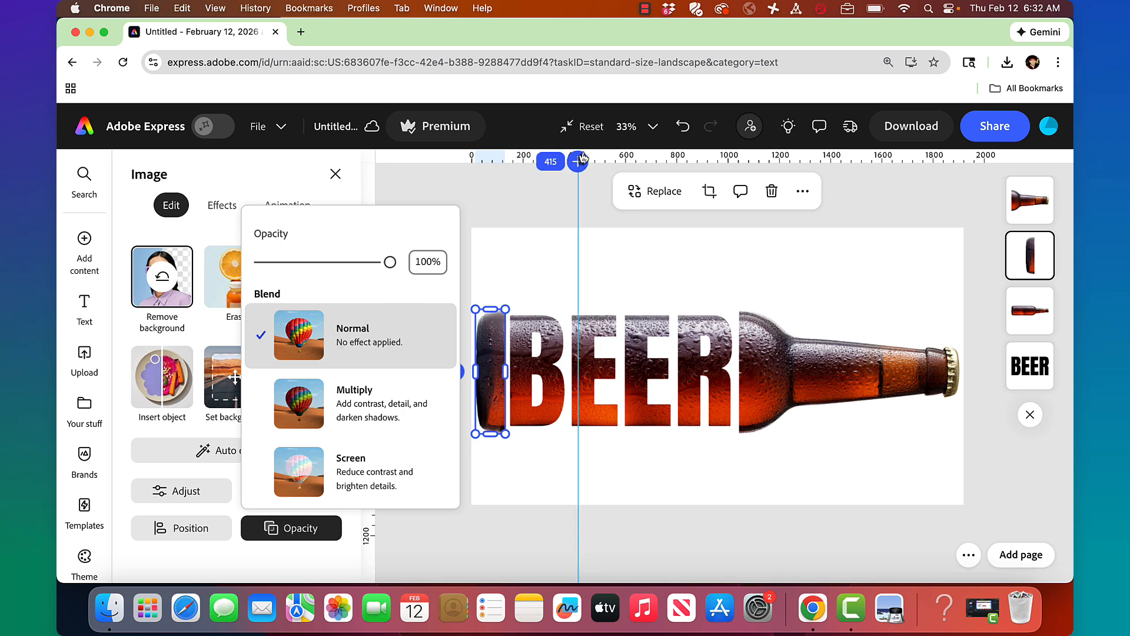
click(891, 192)
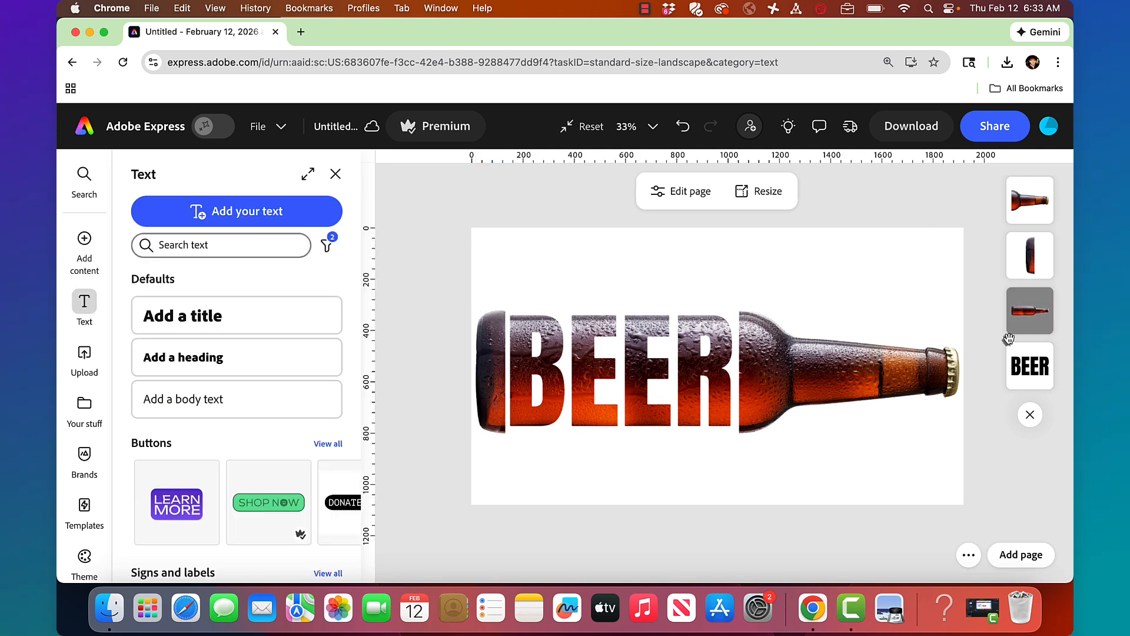
Extend the shoulder-and-neck piece's cropped edge slightly toward the letter R to close the gap.
click(806, 362)
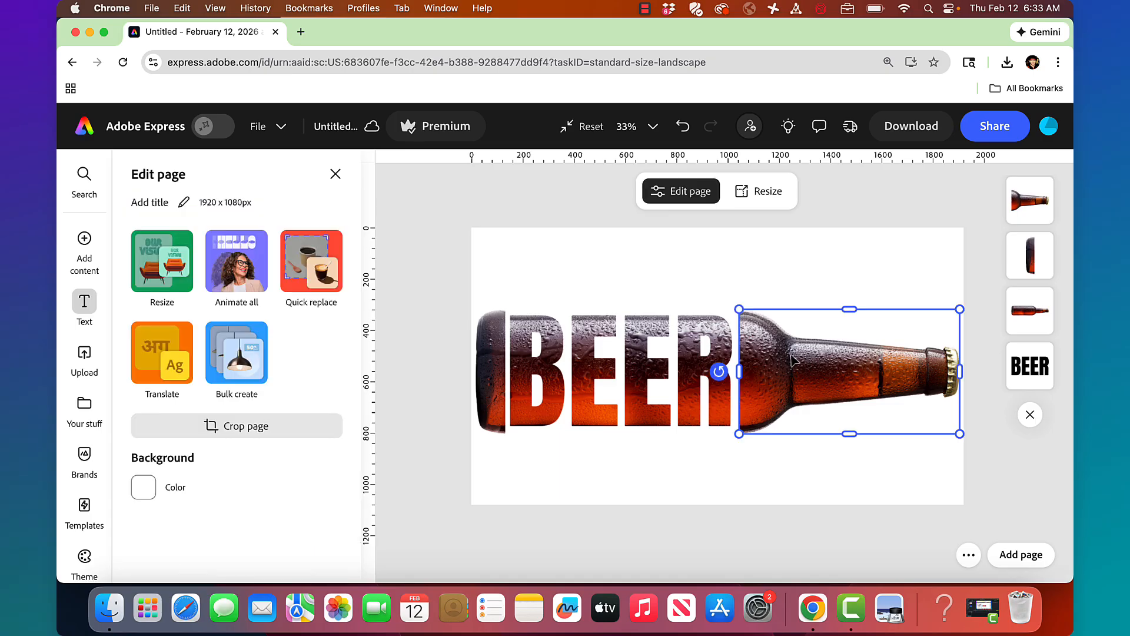
drag(739, 366, 734, 368)
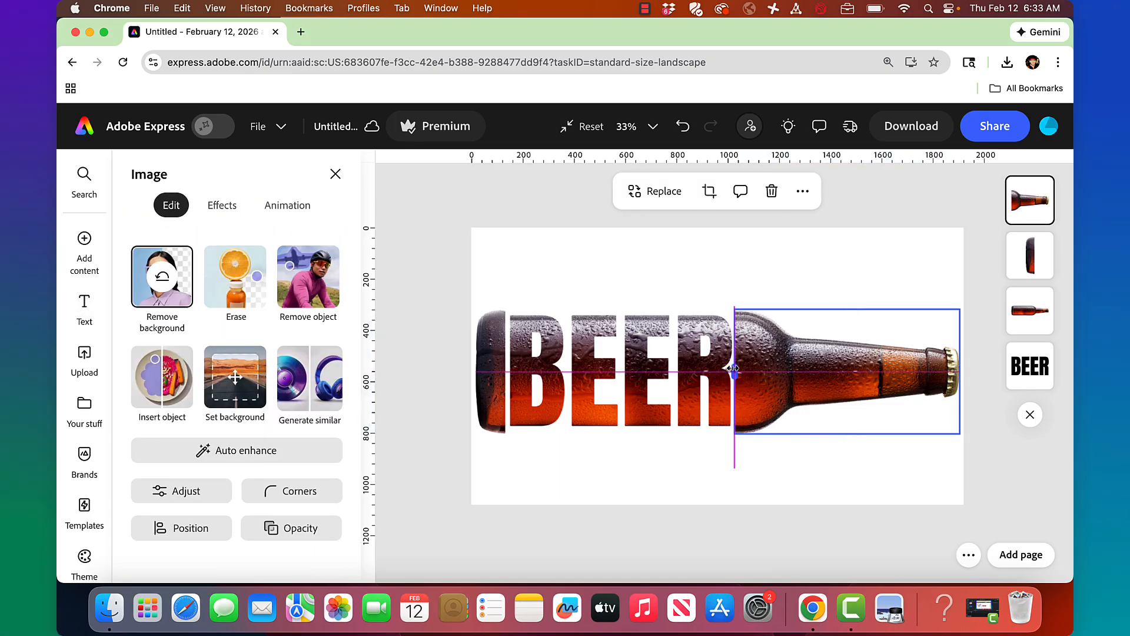
drag(734, 368, 734, 369)
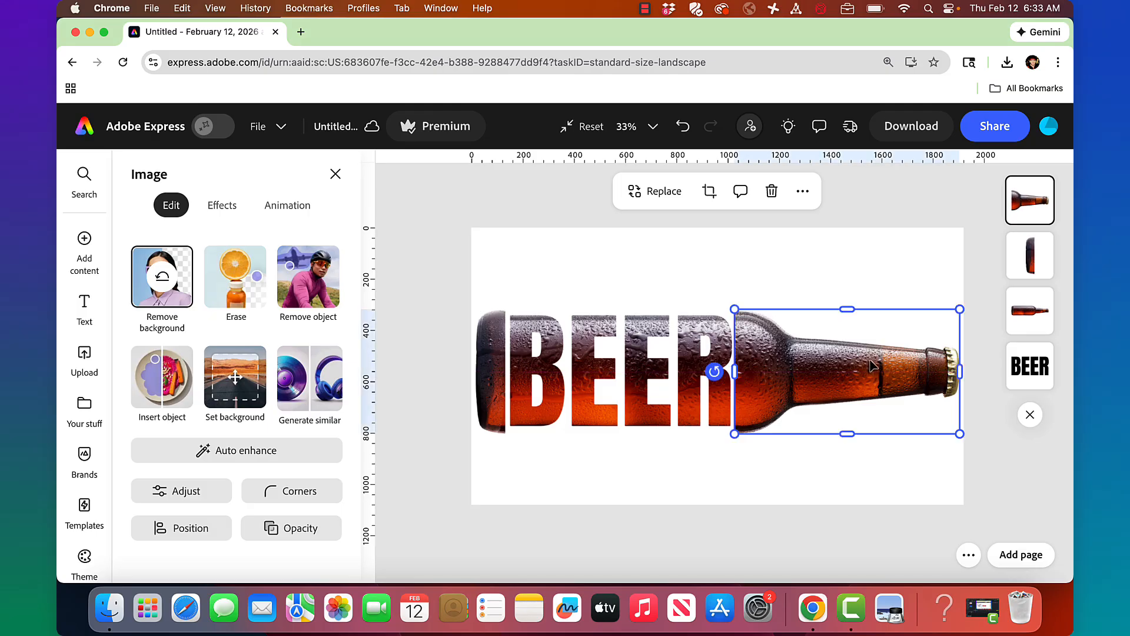
Duplicate the BEER text and align the copy's top and left edges exactly with the original.
click(667, 468)
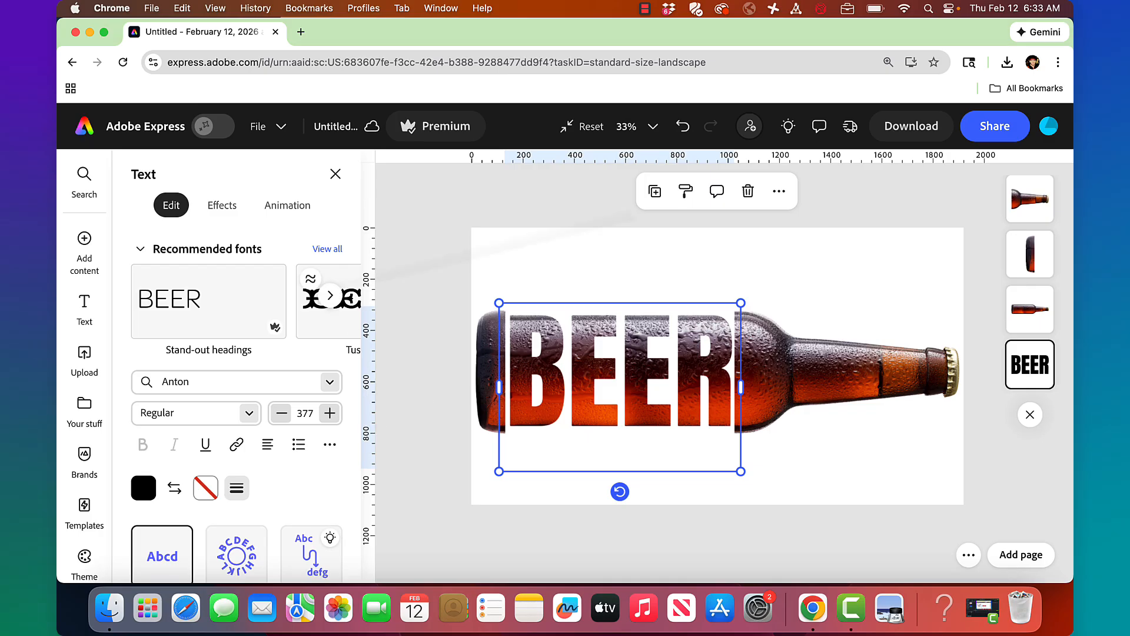
click(778, 192)
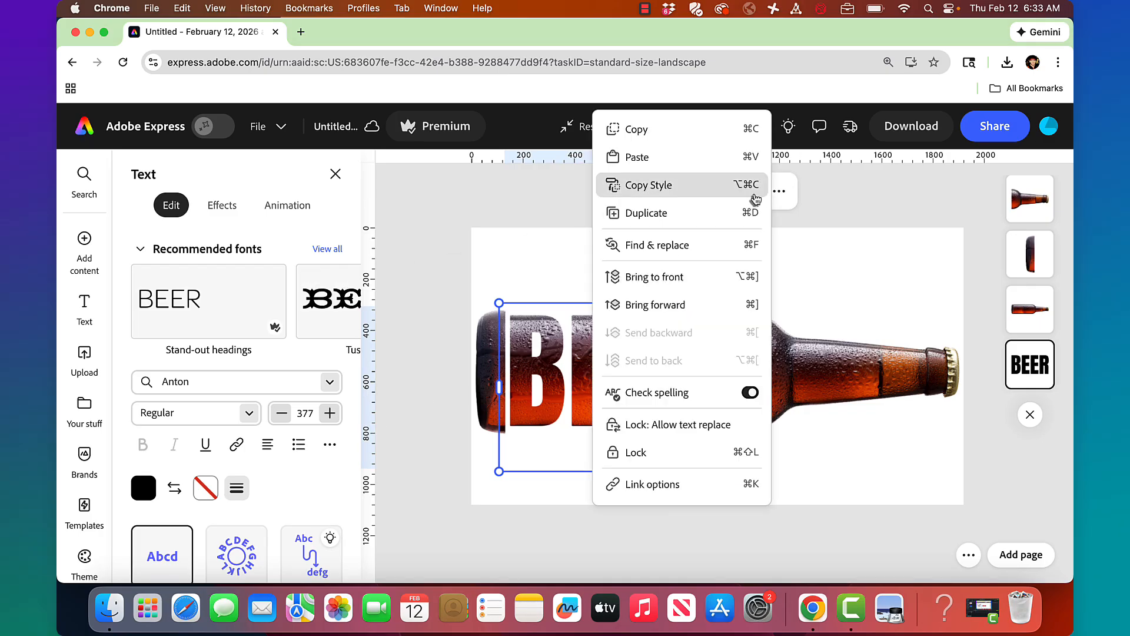
click(723, 213)
drag(830, 478, 655, 456)
click(185, 528)
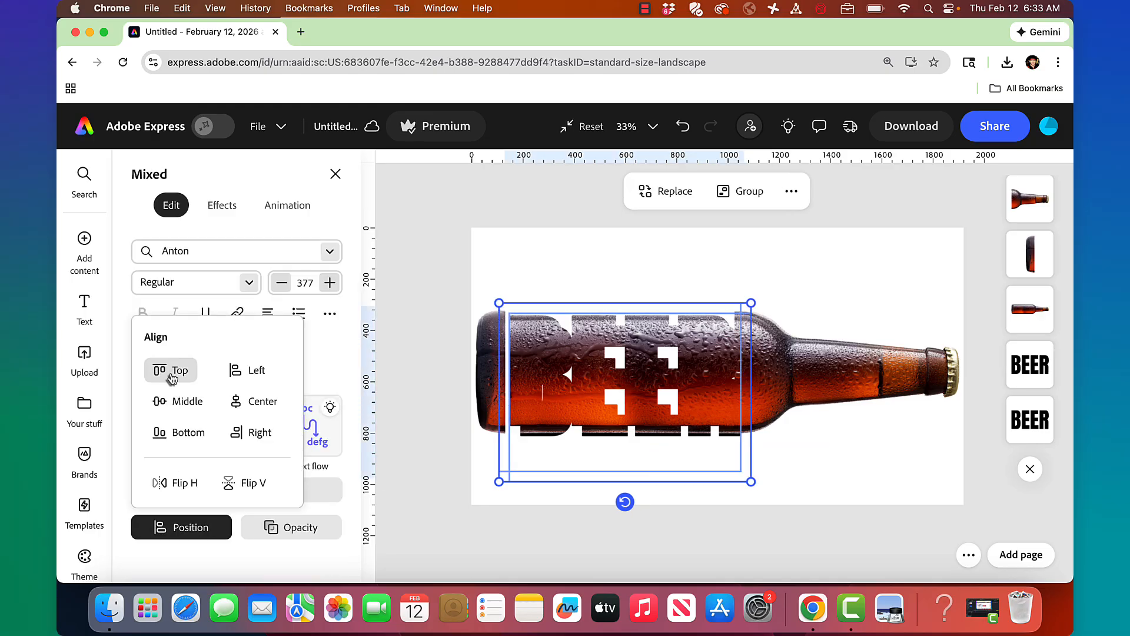
click(179, 370)
click(242, 372)
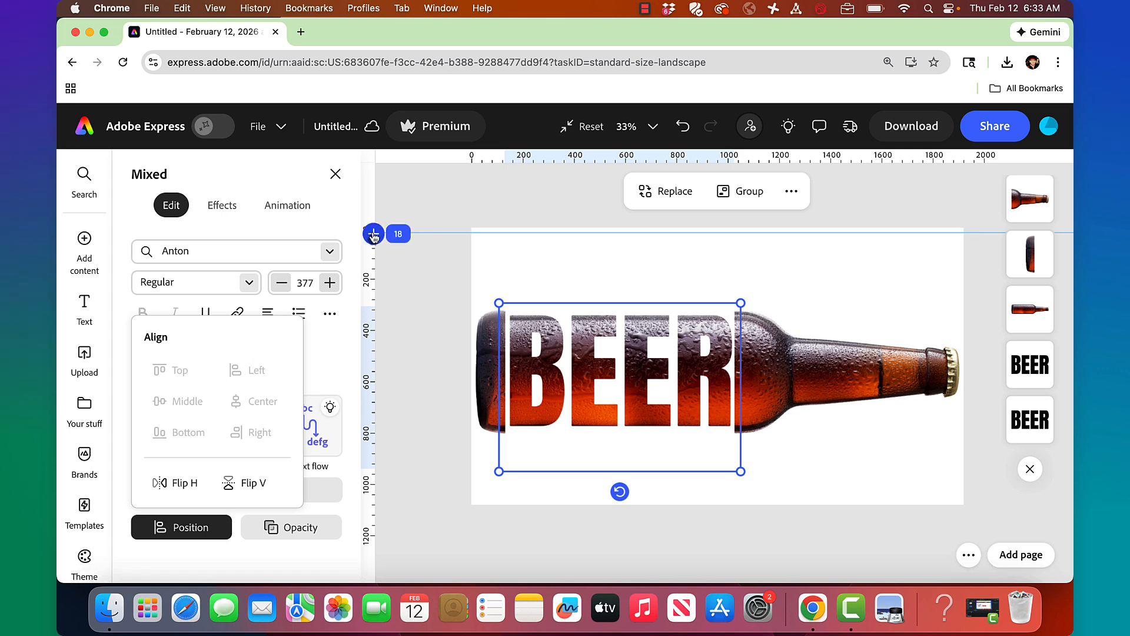
Set the bottommost BEER text to no fill and give it an outline in the gold colour sampled from the bottle cap.
shift+click(938, 361)
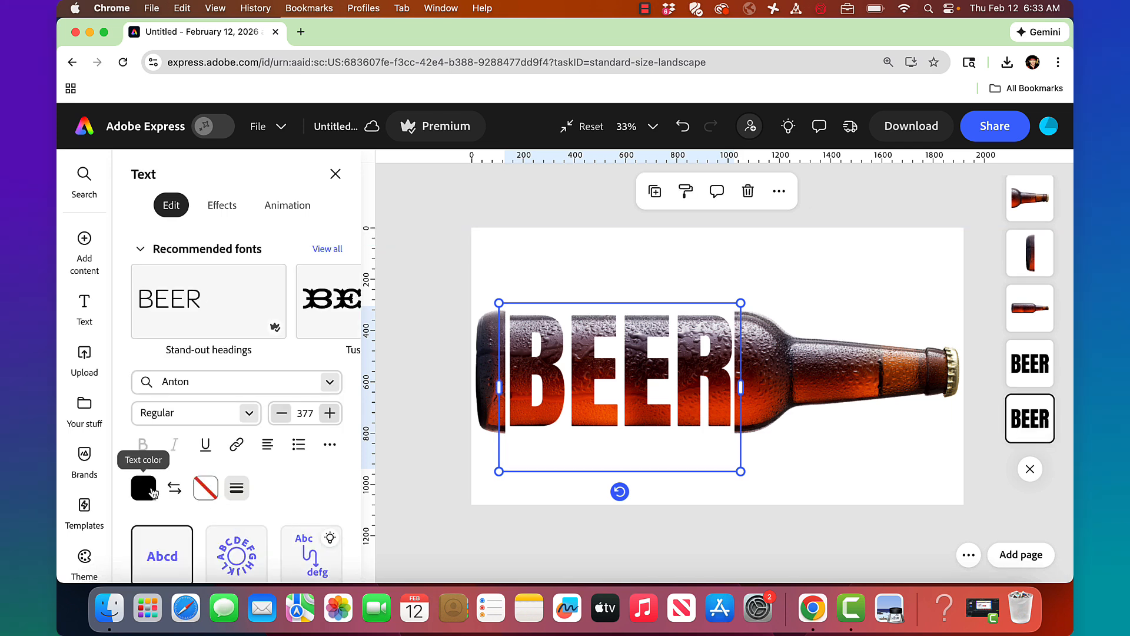
click(151, 489)
click(196, 455)
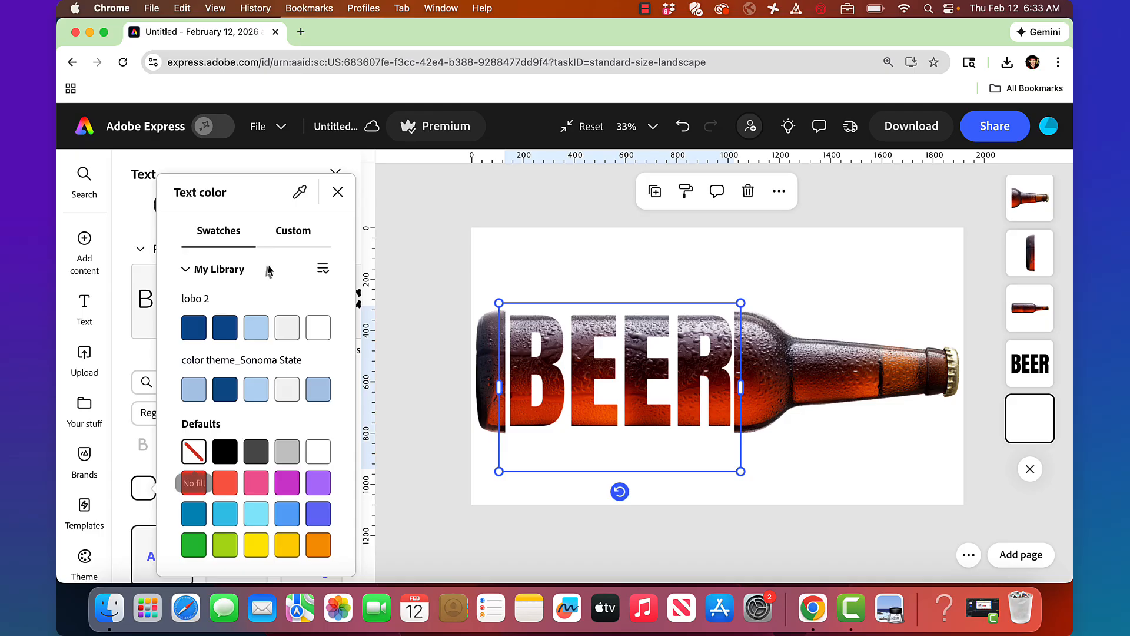
click(135, 474)
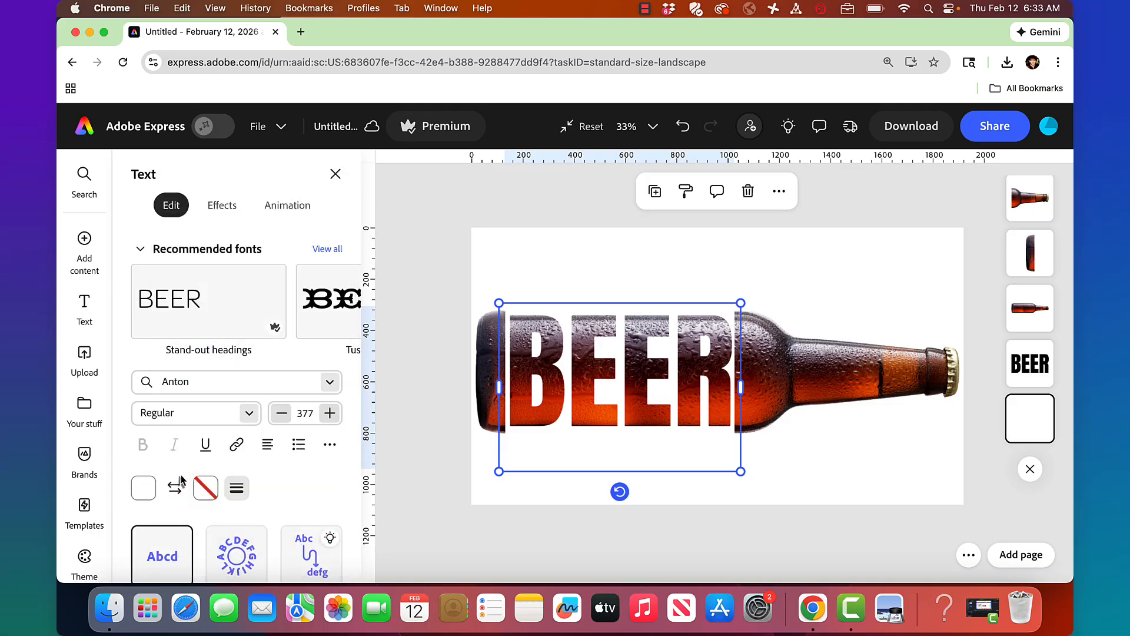
click(203, 491)
click(361, 192)
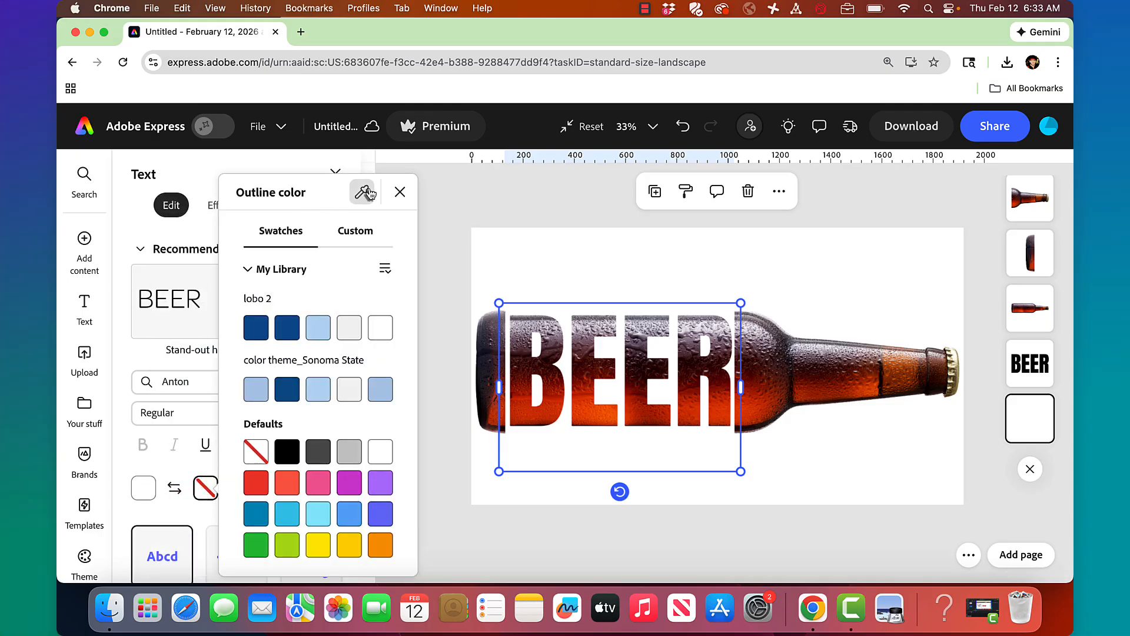
click(958, 370)
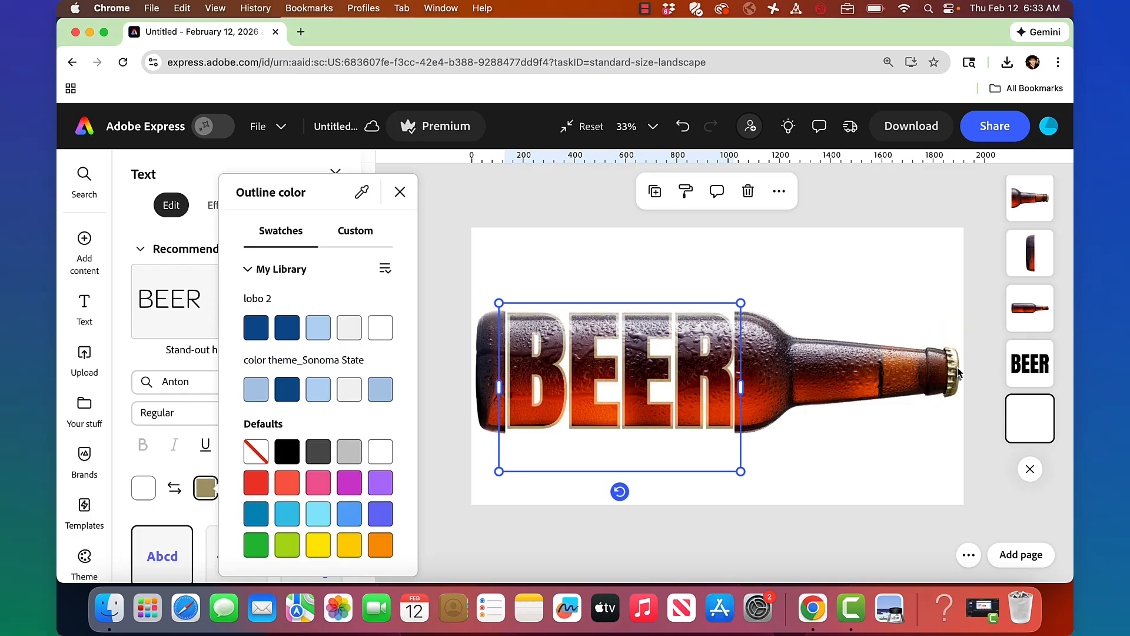
click(550, 211)
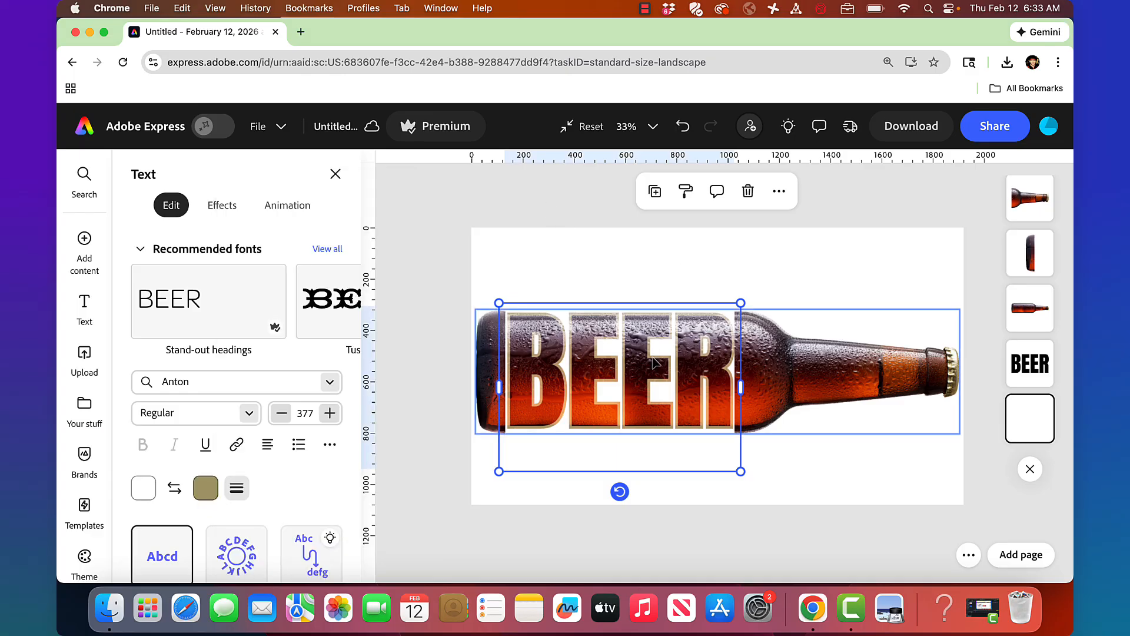
Select both BEER text layers and group them.
key(super+equal)
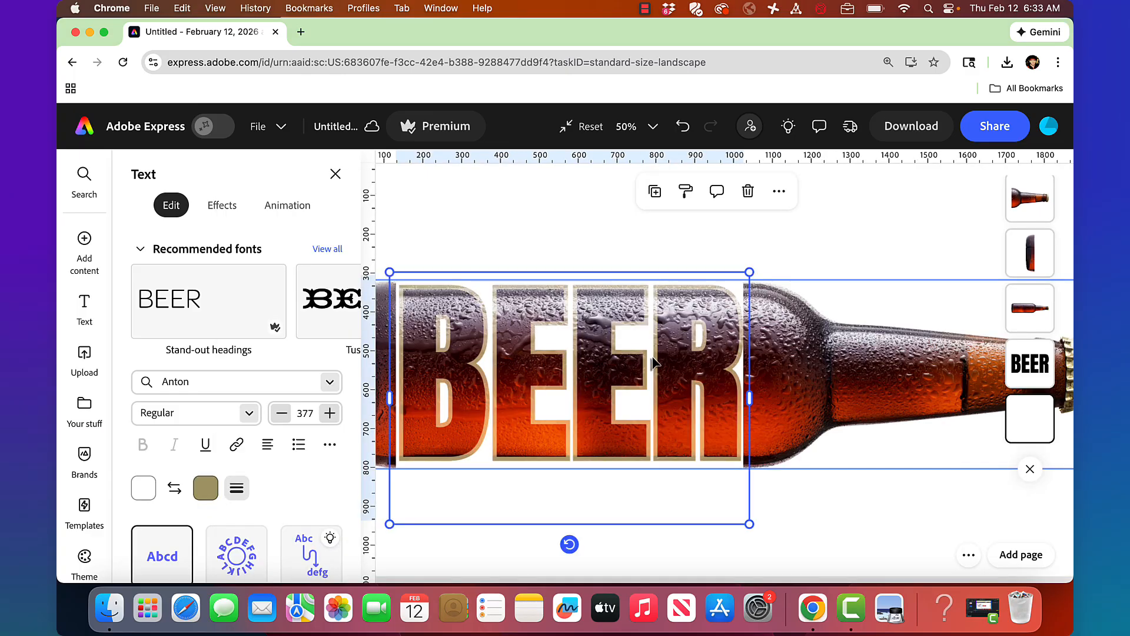
key(super+equal)
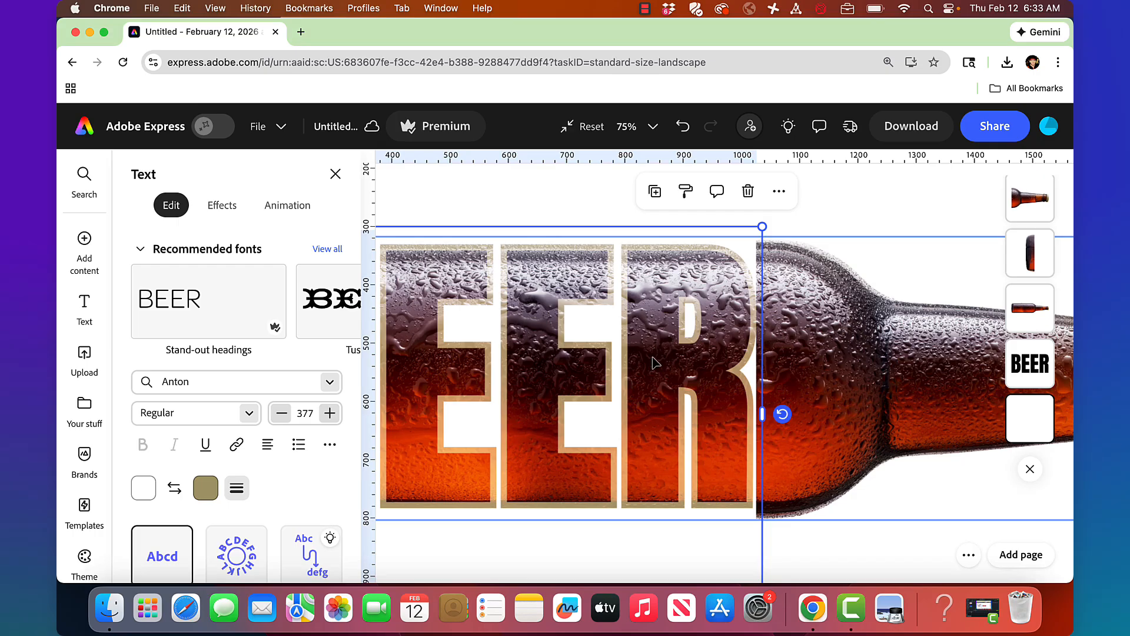
click(845, 565)
drag(854, 560, 672, 557)
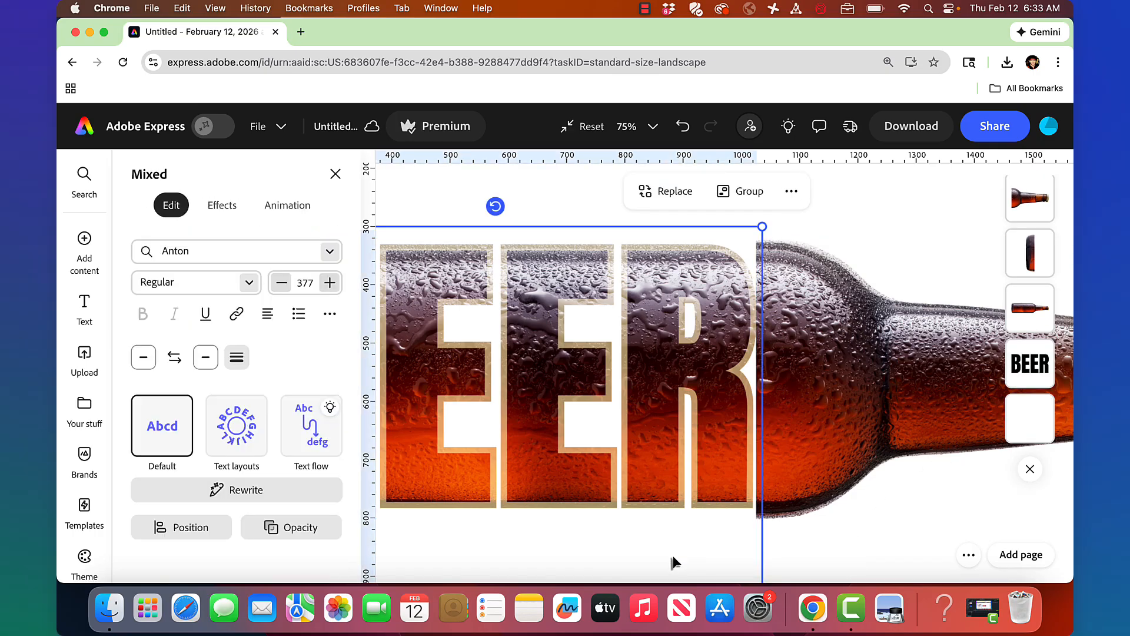
click(745, 193)
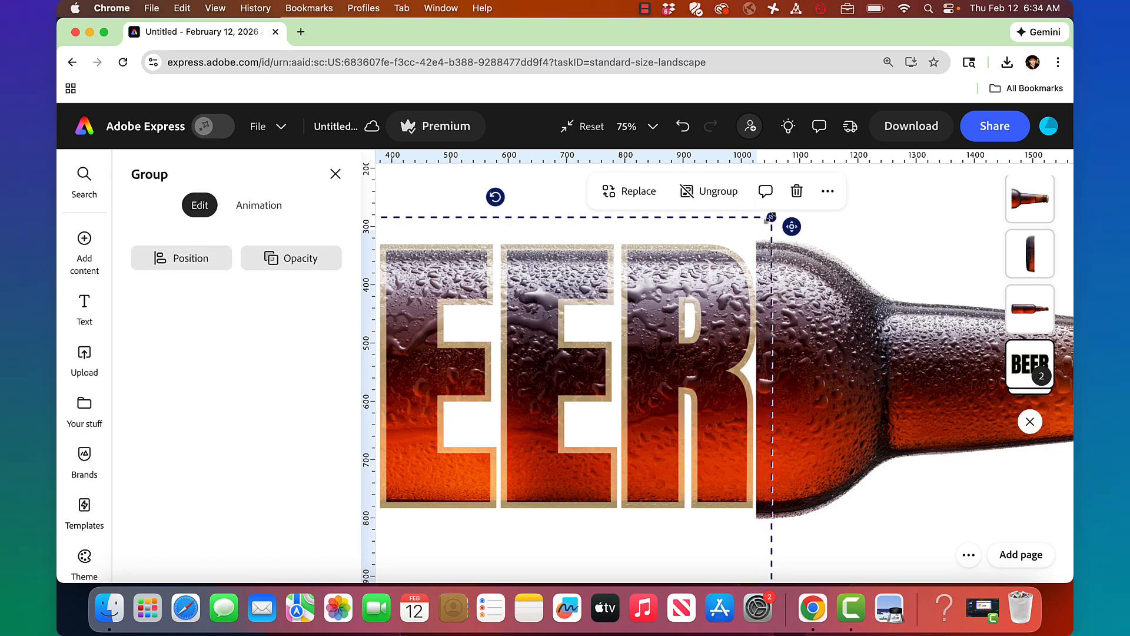
Shift the BEER text group slightly down and enlarge it around its centre to match the bottle body's height.
key(shift)
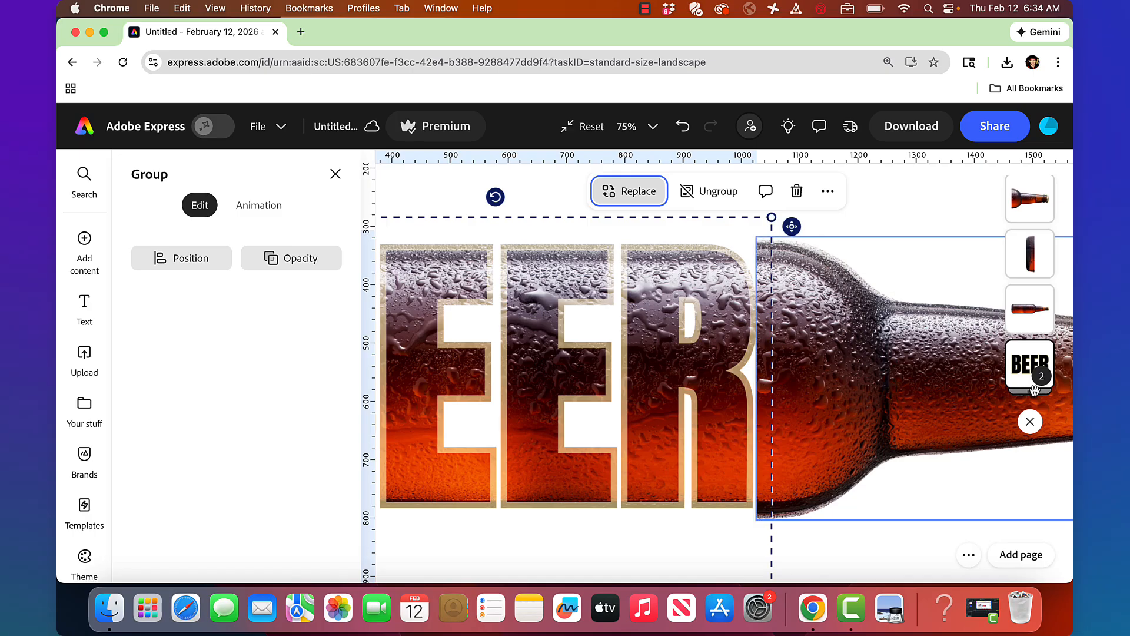
click(923, 542)
click(1029, 376)
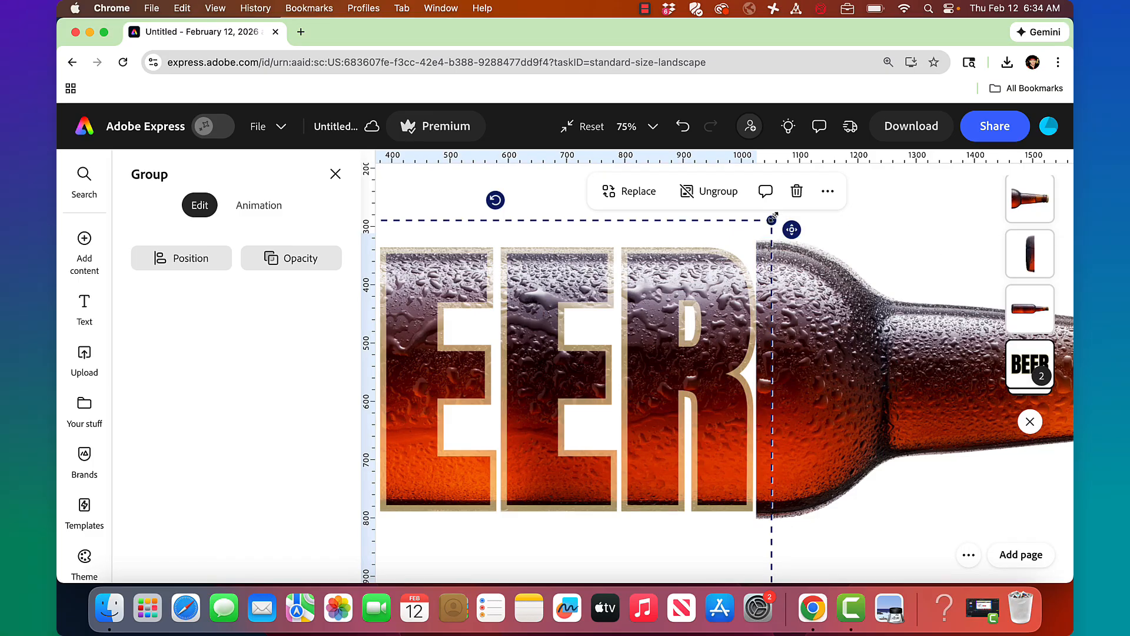
drag(772, 219, 786, 204)
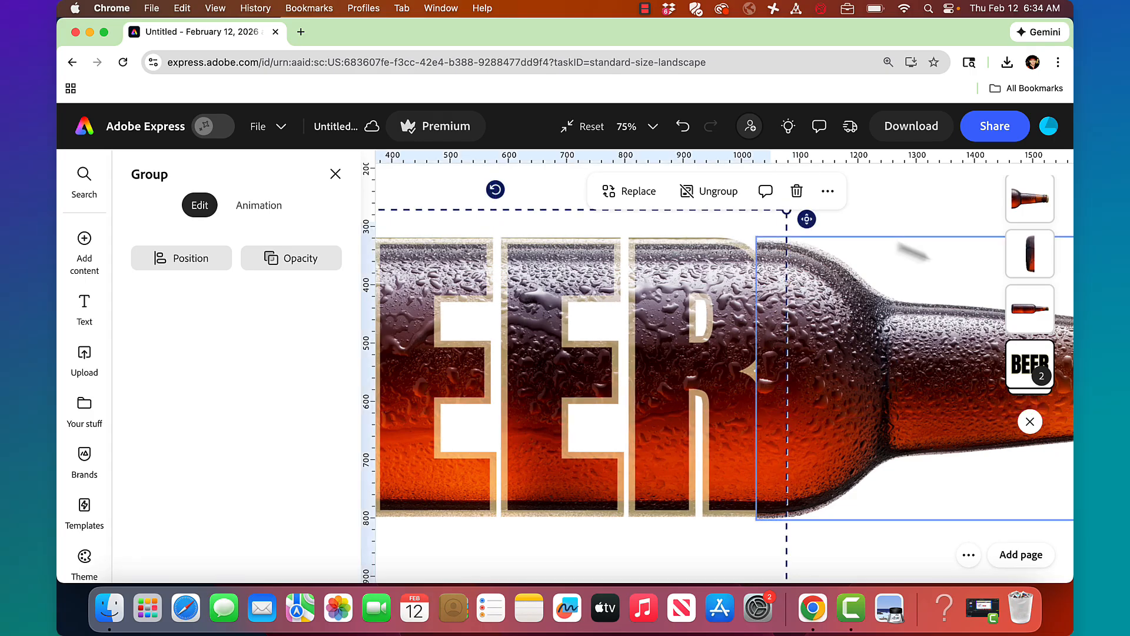
click(948, 215)
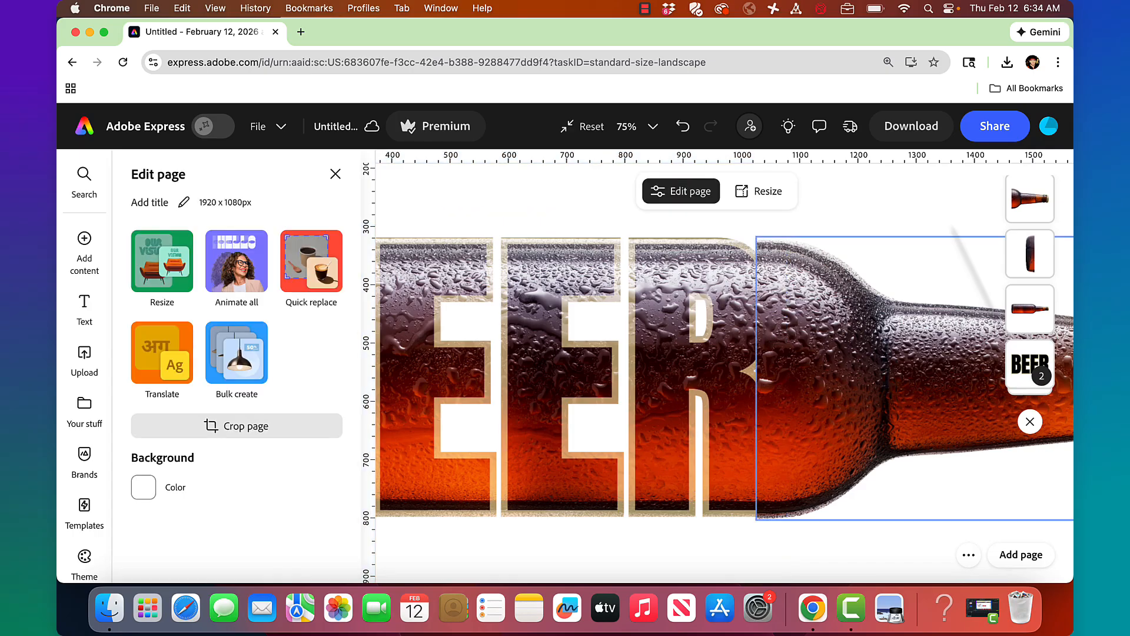
click(1025, 360)
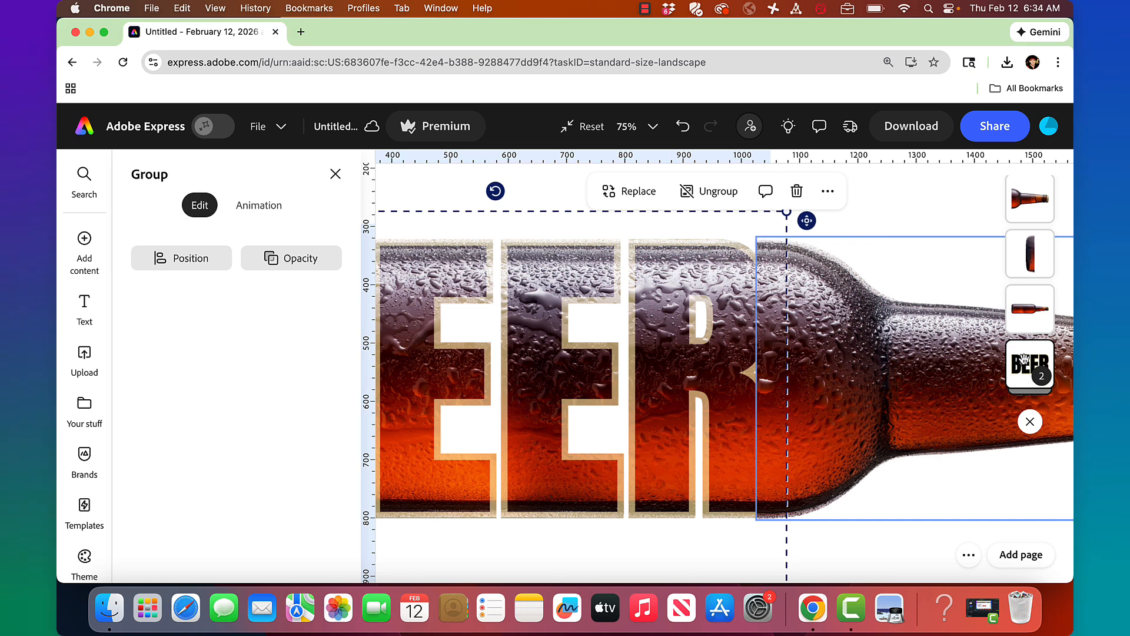
Trim the shoulder-and-neck piece's inner edge back so that it starts just past the outlined letter R.
key(super+minus)
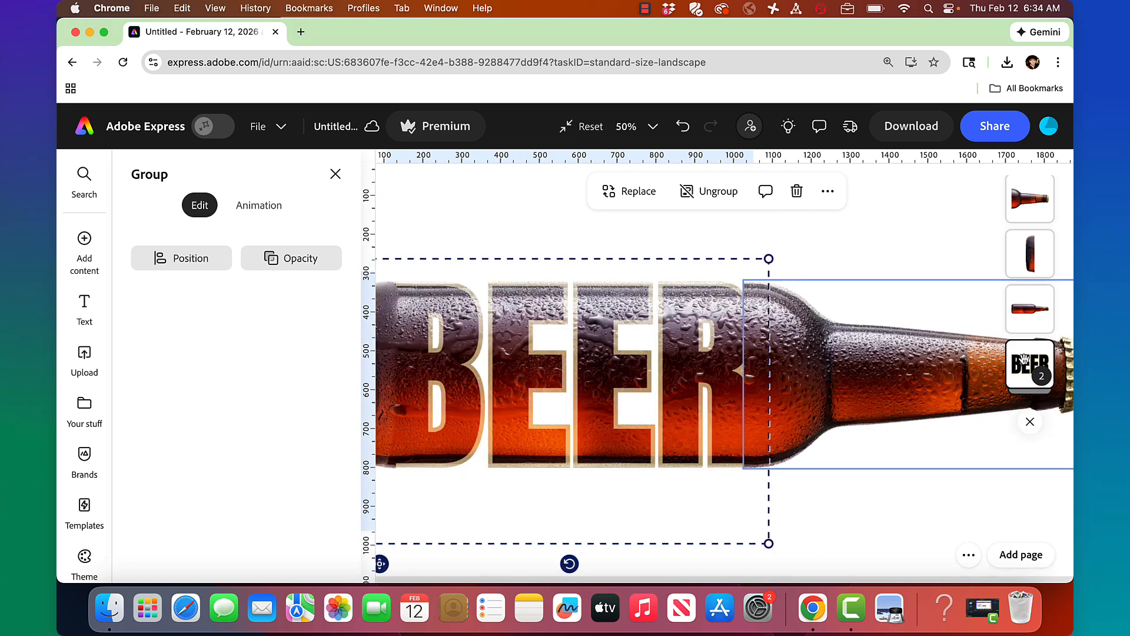
click(855, 245)
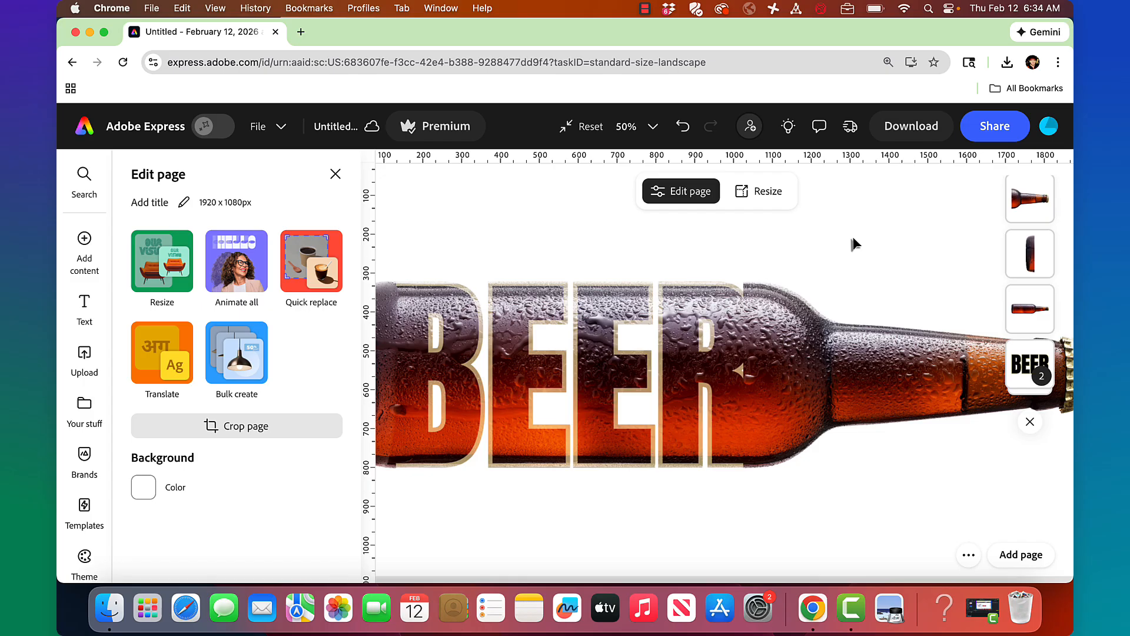
click(786, 350)
drag(743, 374, 758, 374)
click(728, 390)
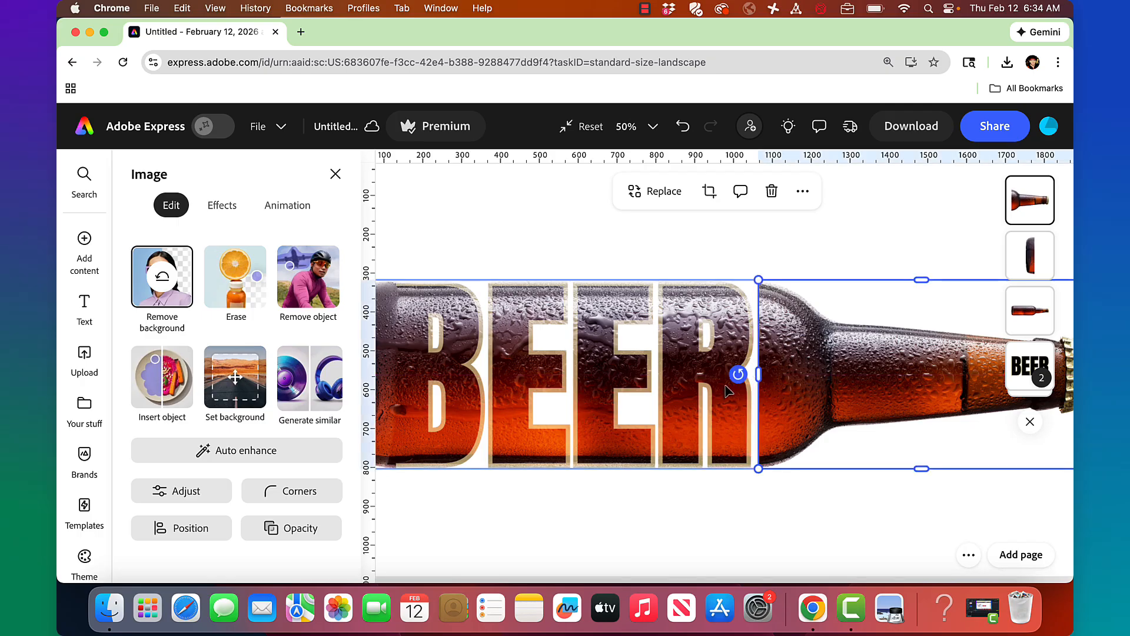
Trim the bottle base piece's inner edge back so that it ends just before the outlined letter B.
key(super+minus)
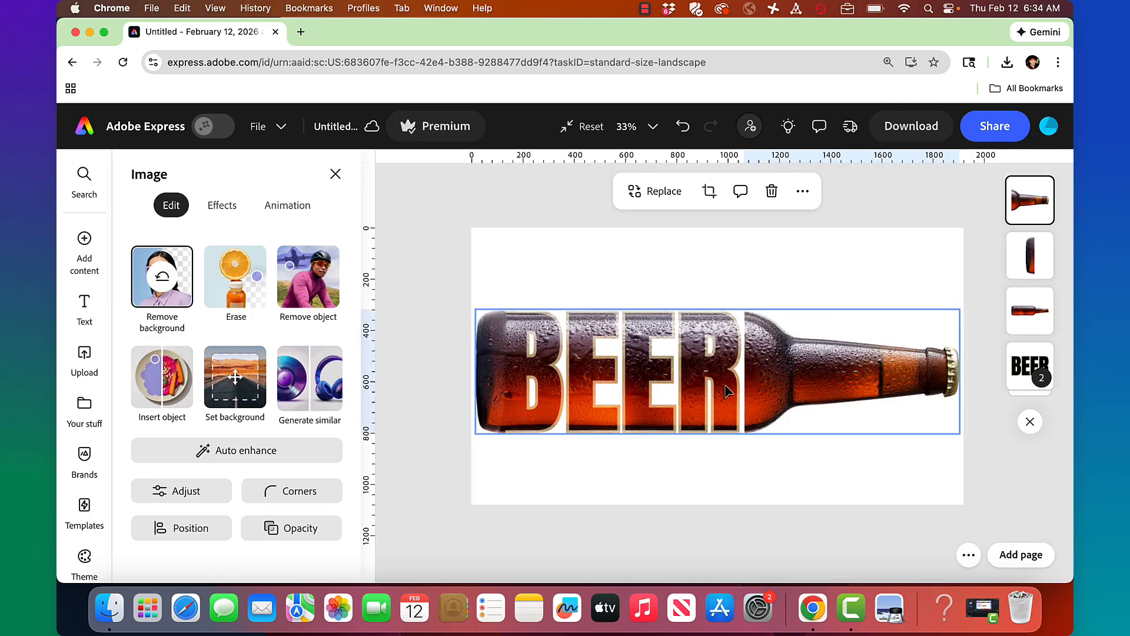
click(586, 280)
click(506, 362)
drag(506, 371, 501, 373)
click(535, 243)
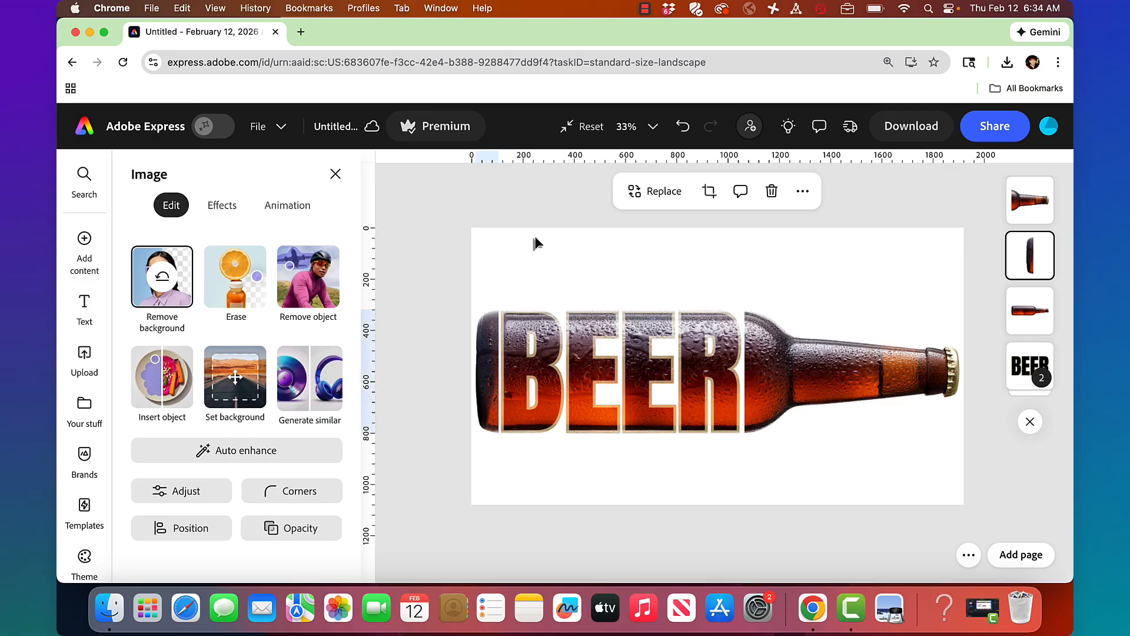
click(596, 359)
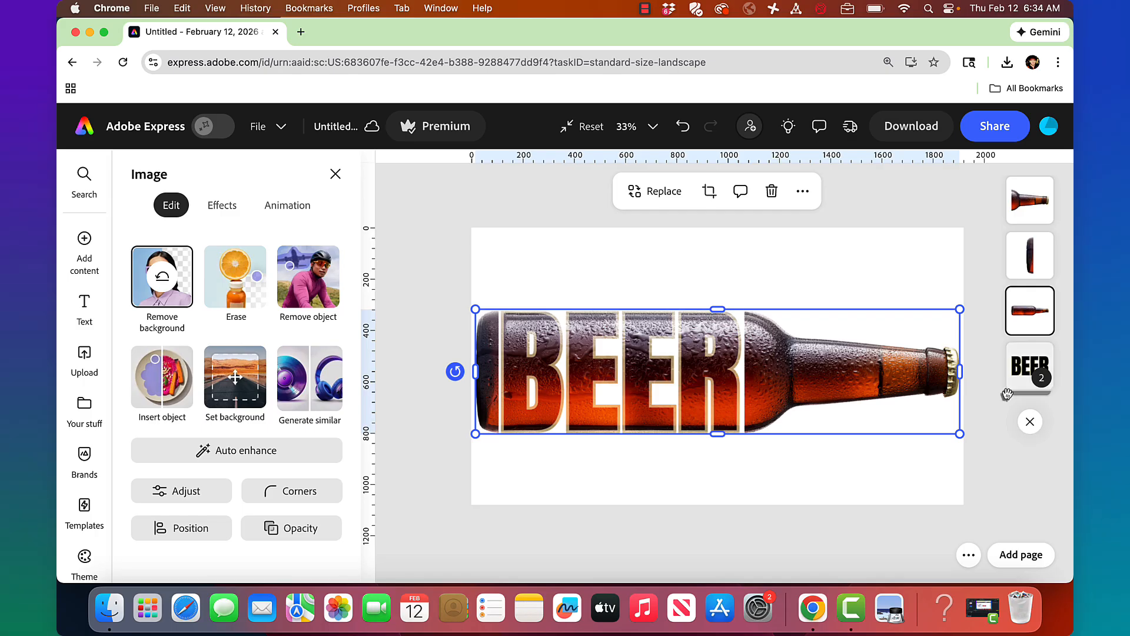
Apply the Flicker entrance animation to the solid BEER text inside the grouped text layers.
click(971, 421)
click(1018, 382)
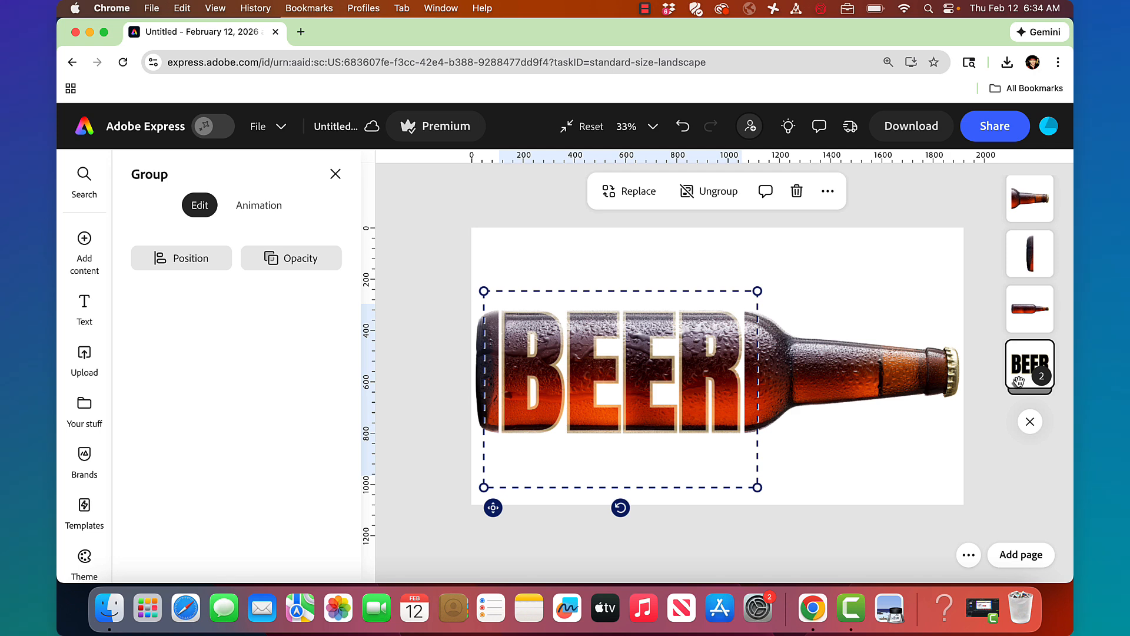
click(892, 268)
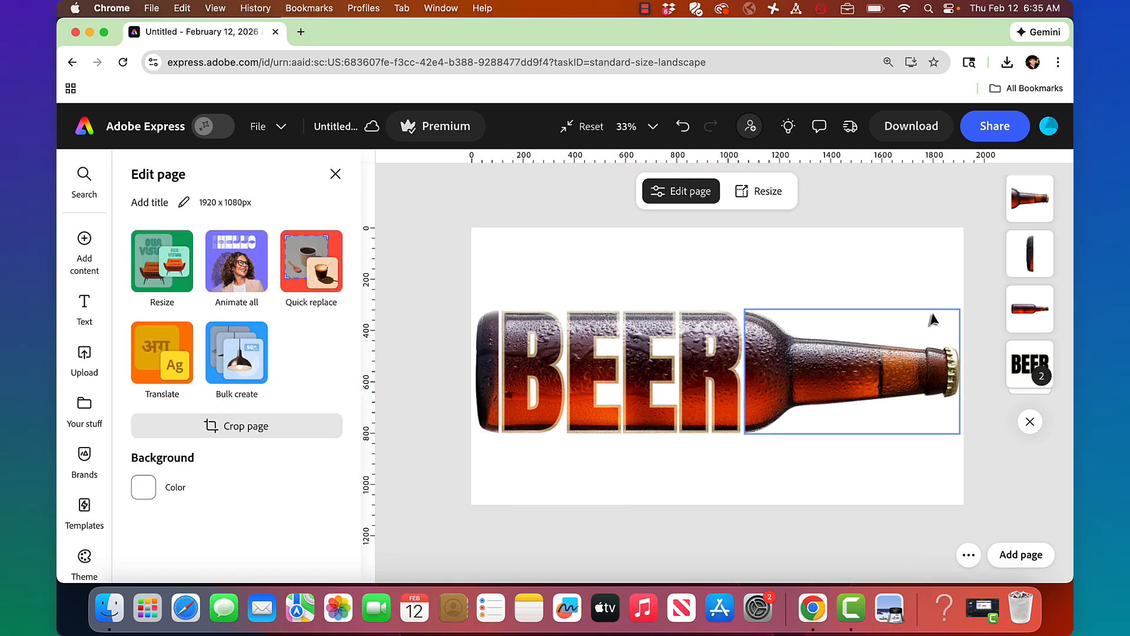
click(1033, 367)
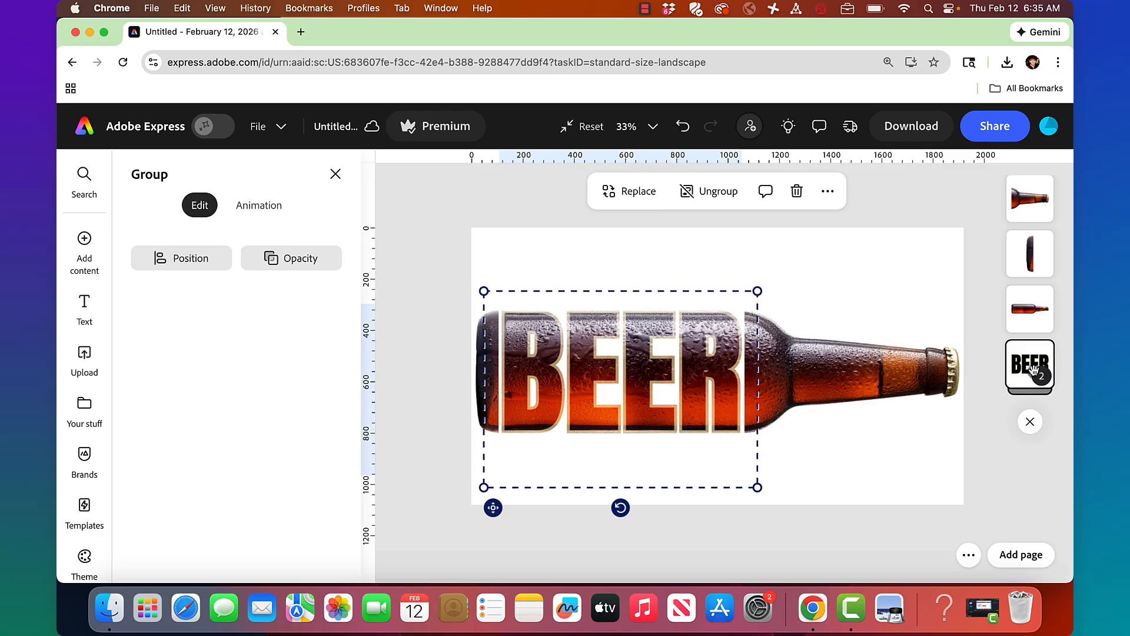
click(1033, 368)
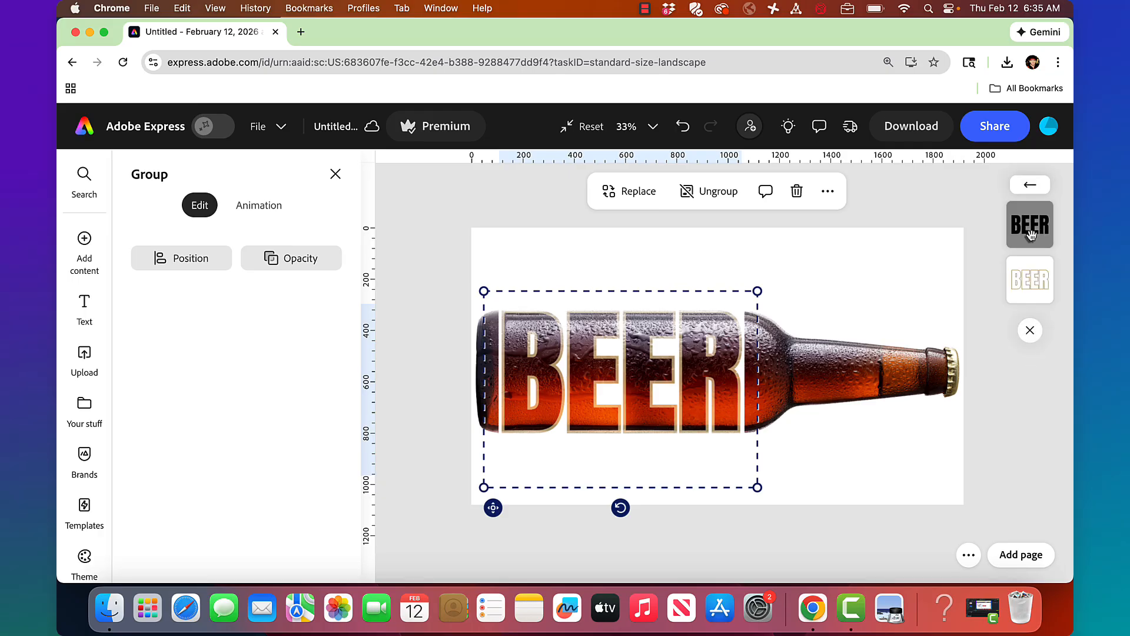
click(1031, 236)
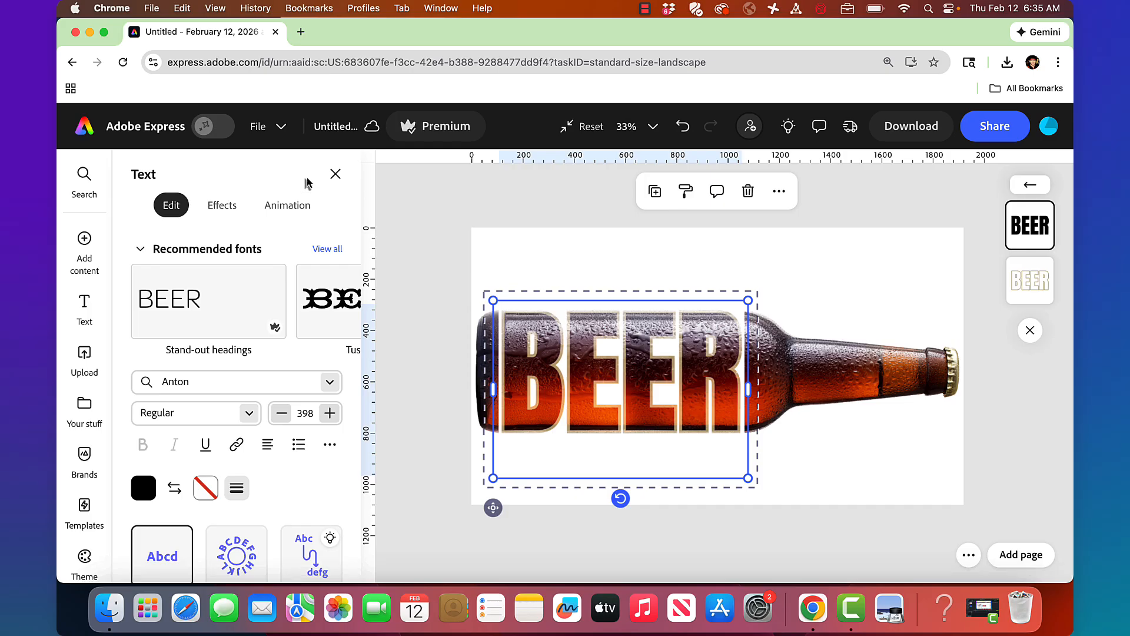
click(289, 205)
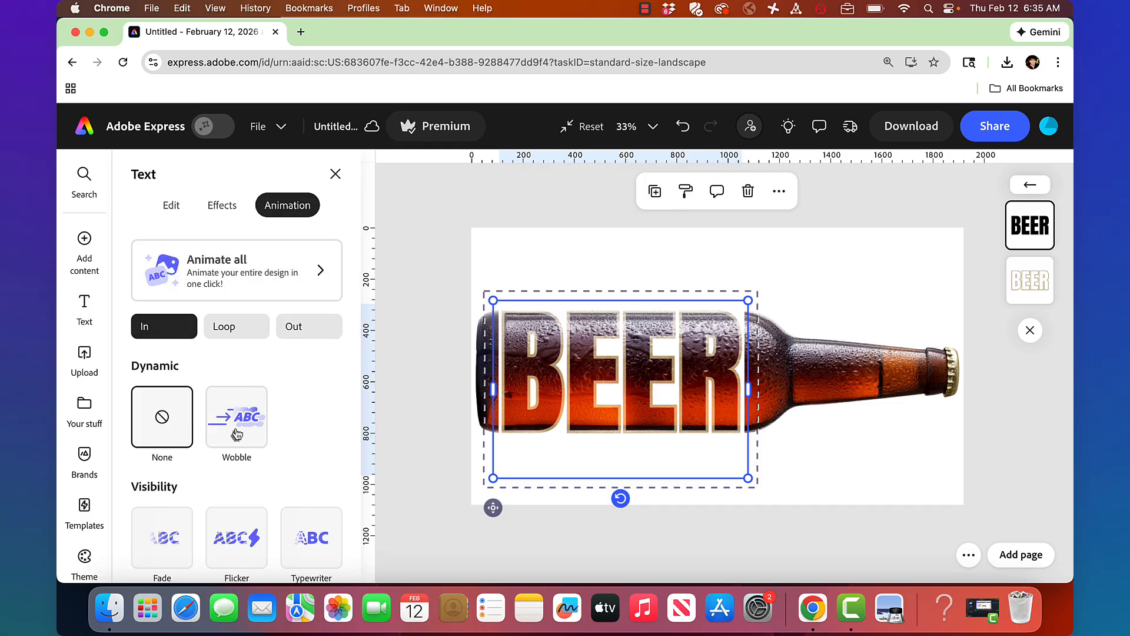
scroll(237, 435, down, 2)
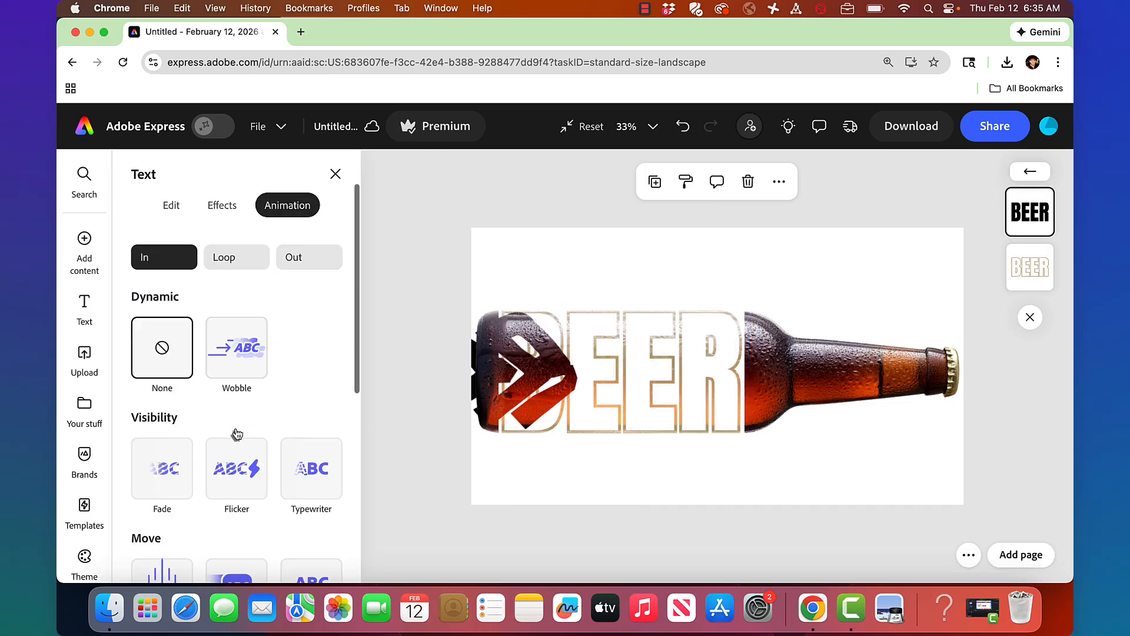
click(238, 473)
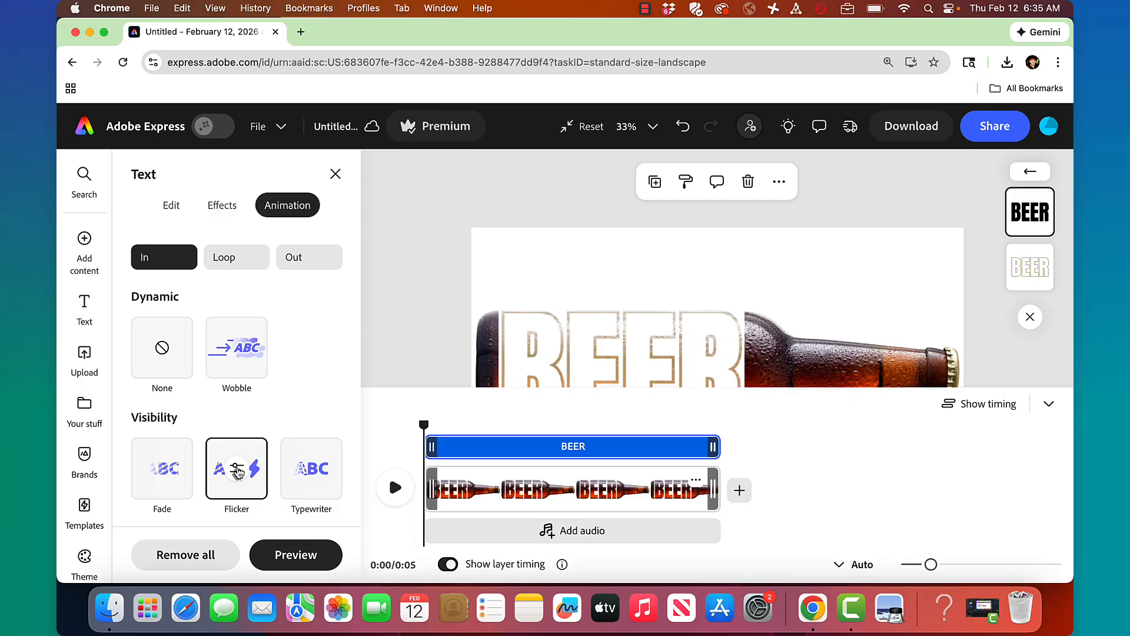
Set the Flicker animation's duration to 3 s and randomize its order by character.
click(237, 468)
drag(335, 340, 441, 340)
click(312, 550)
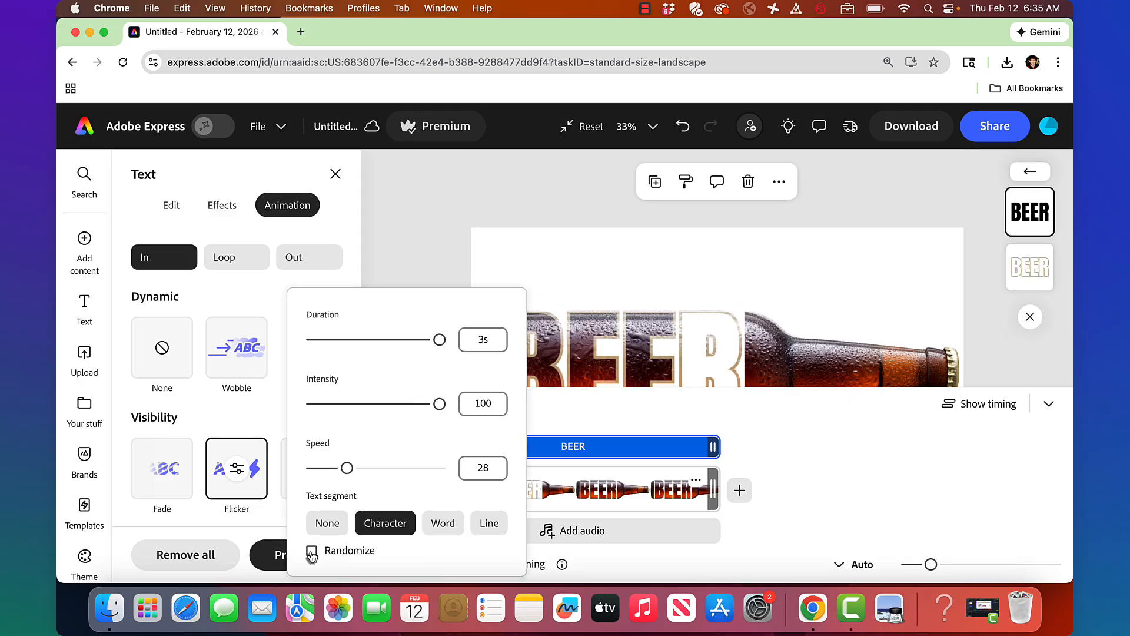
click(445, 184)
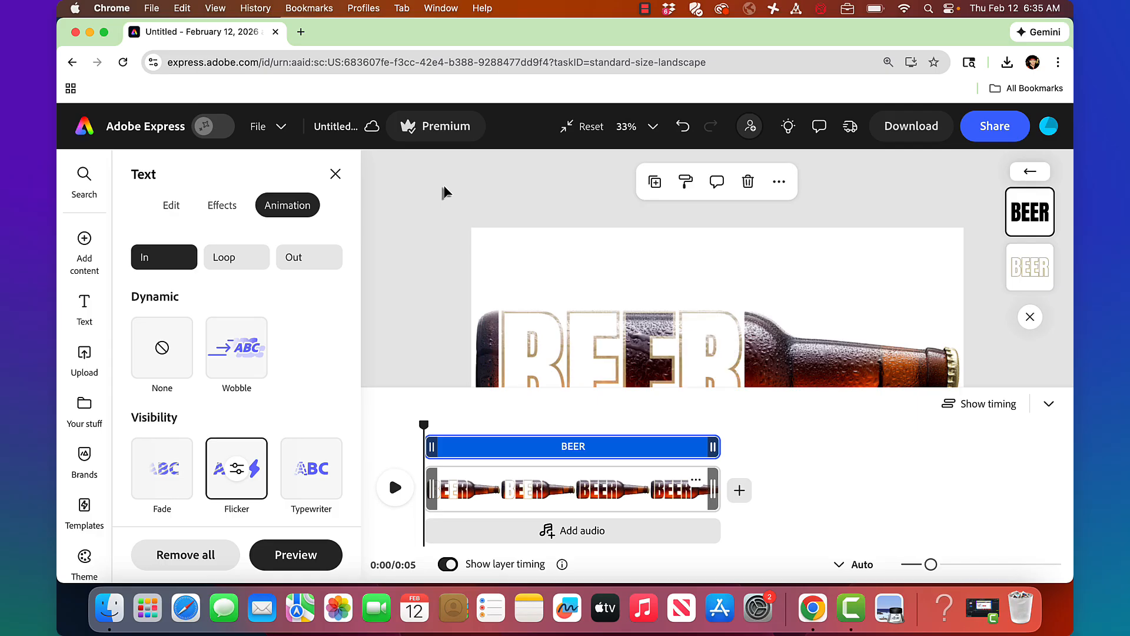
click(1048, 403)
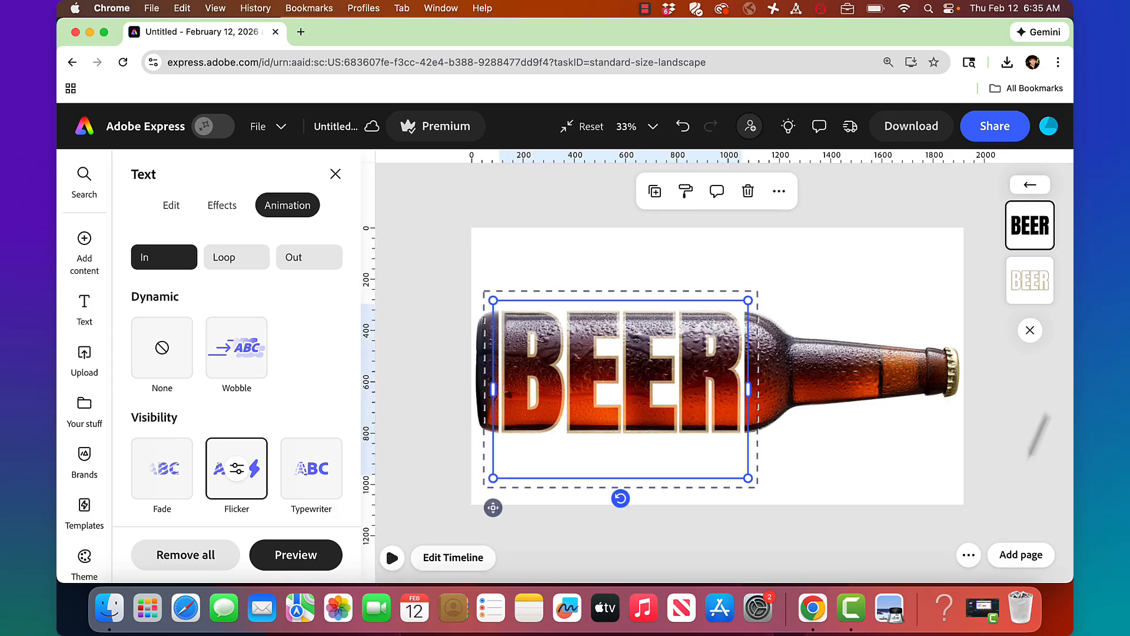
click(408, 319)
Search the elements for "shadow" and add the small soft oval shadow from the design assets to the page.
mouse_move(83, 252)
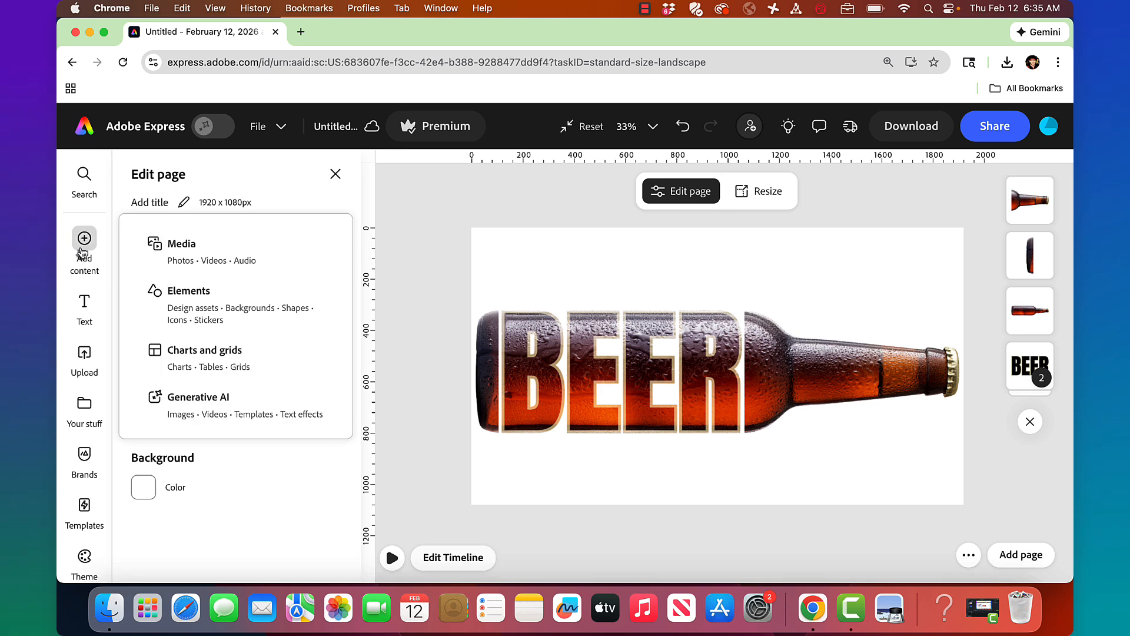
click(188, 291)
click(214, 244)
text(shadow)
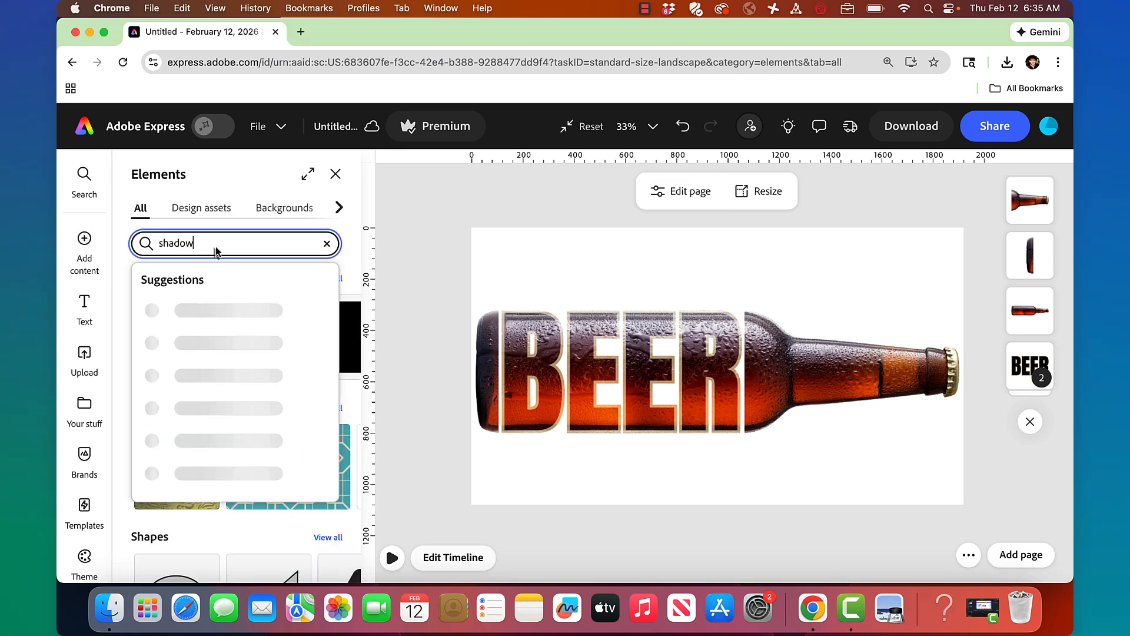
key(Return)
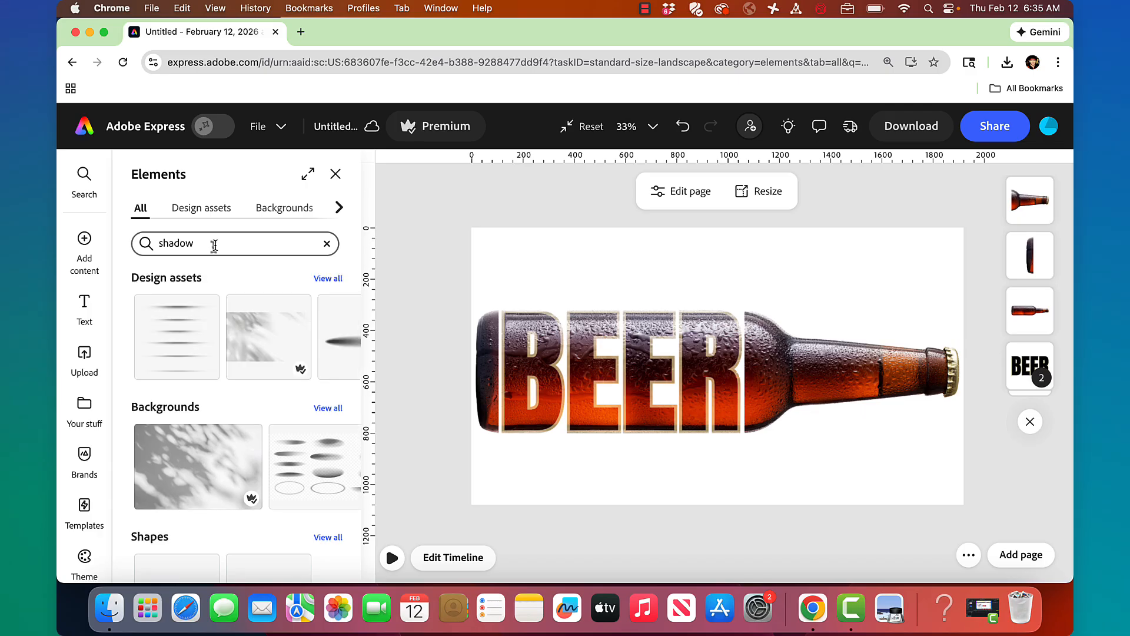
scroll(281, 398, down, 3)
scroll(281, 402, up, 2)
scroll(282, 377, up, 2)
scroll(291, 362, right, 3)
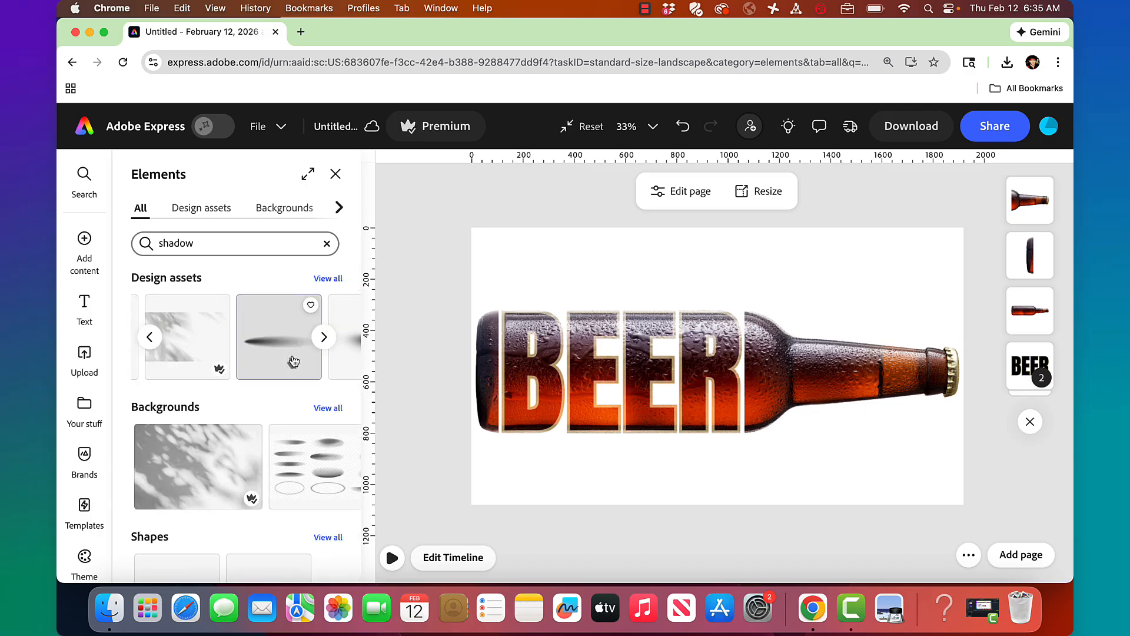
scroll(293, 360, right, 2)
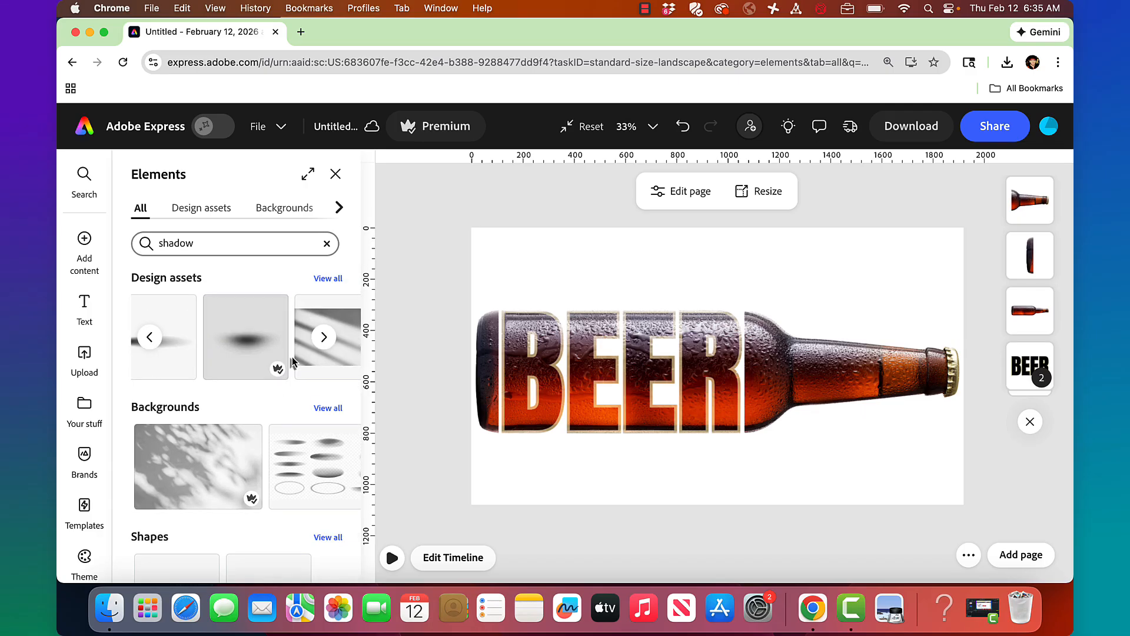
click(249, 345)
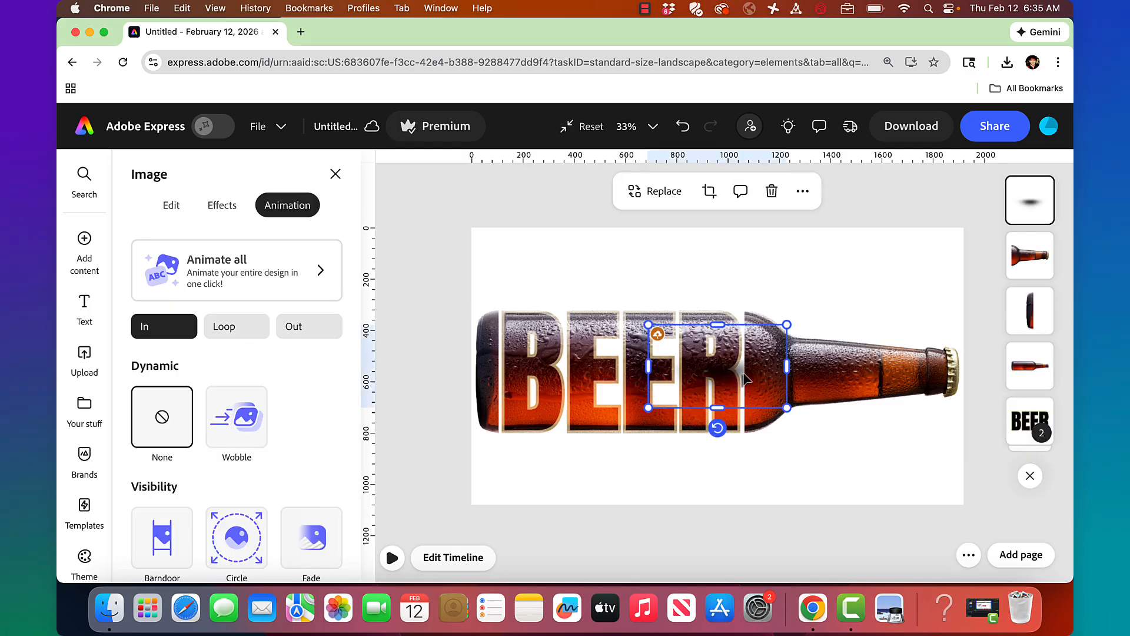
Move the oval shadow straight down until it lies below the bottle.
key(shift+Down)
key(shift+Down)
key(shift+Down)
key(shift+Down)
key(shift+Down)
key(shift+Down)
key(shift+Down)
key(shift+Down)
key(shift+Down)
key(shift+Down)
key(shift+Down)
key(shift+Down)
key(shift+Down)
key(shift+Down)
key(shift+Down)
key(shift+Down)
key(shift+Down)
key(shift+Down)
key(shift+Down)
key(shift+Down)
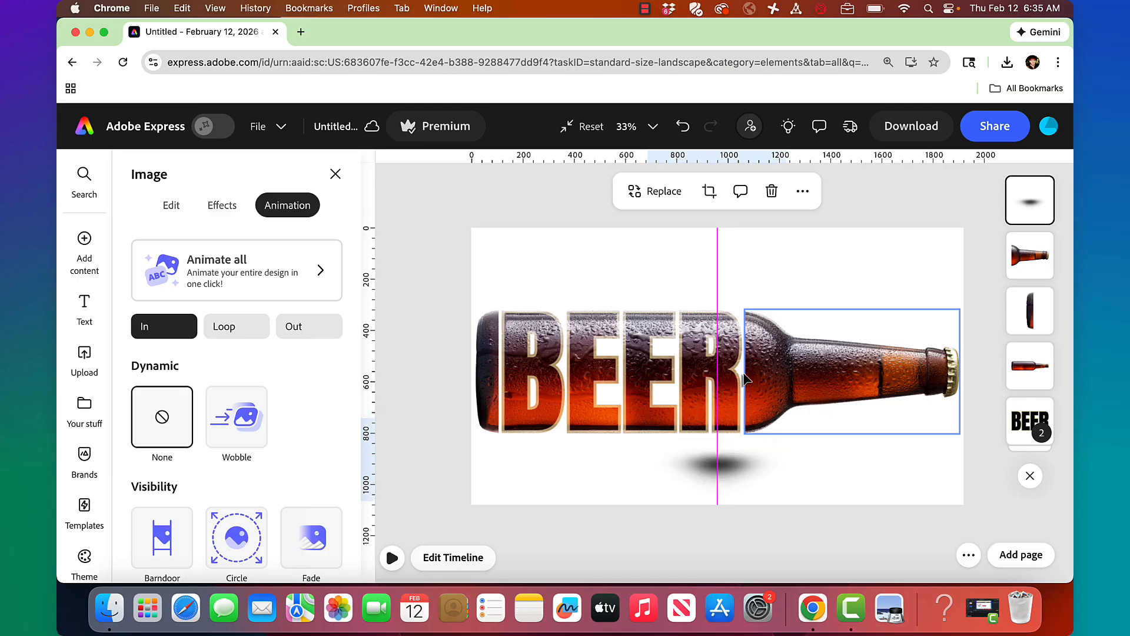
key(shift+Down)
key(shift+Down)
key(shift+Down)
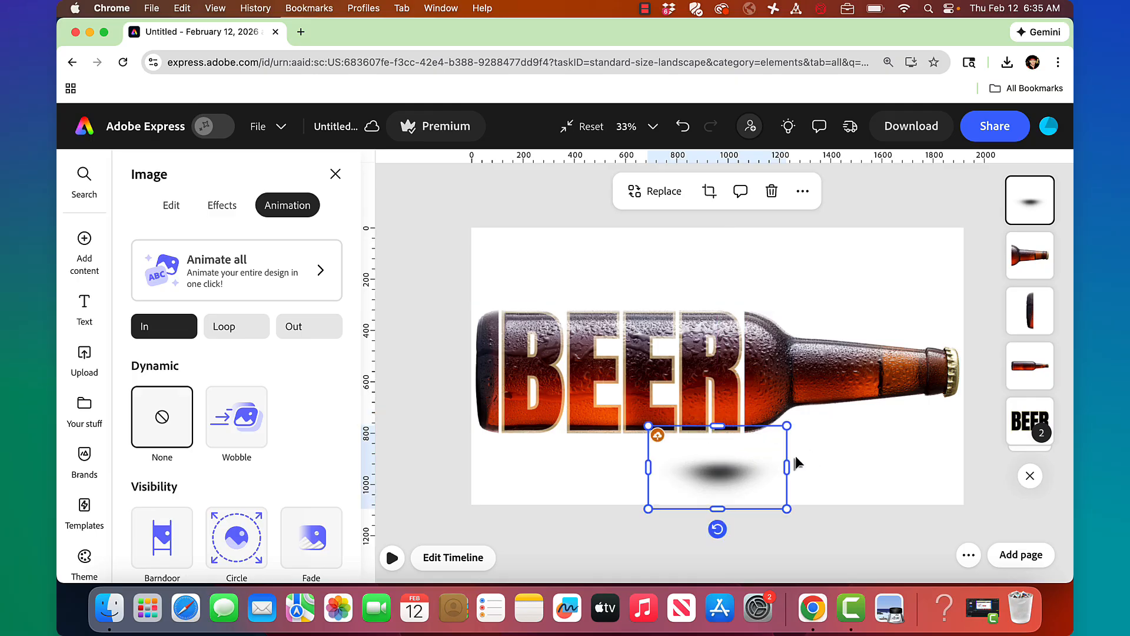
Enlarge the oval shadow to roughly two and a half times its size and centre it beneath the BEER lettering.
drag(787, 425, 899, 357)
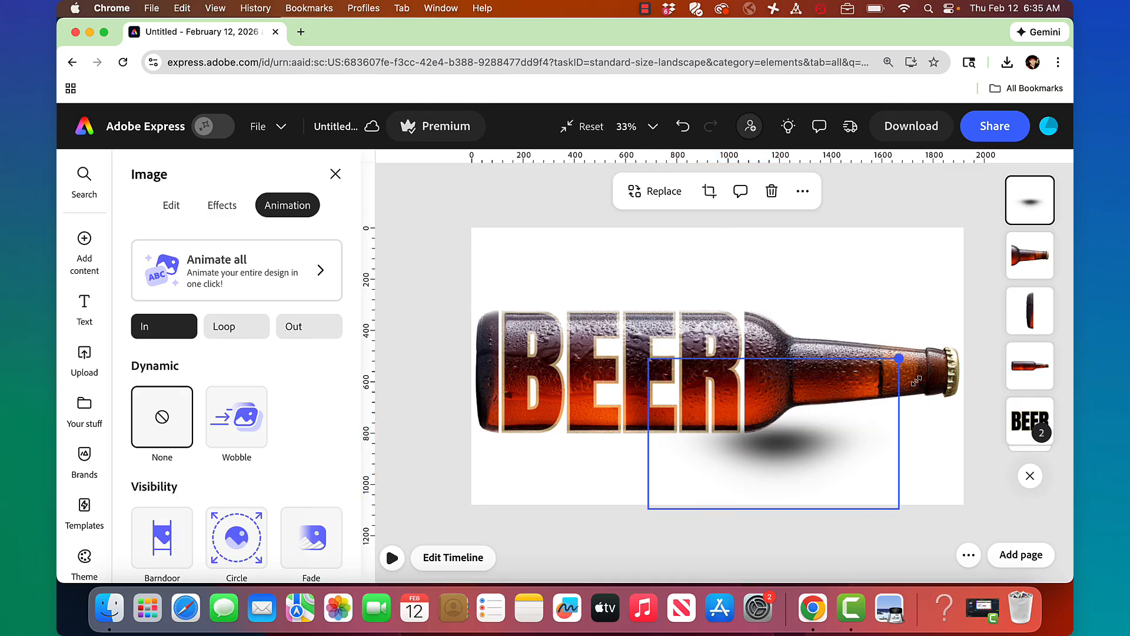
drag(650, 508, 547, 569)
drag(710, 468, 614, 473)
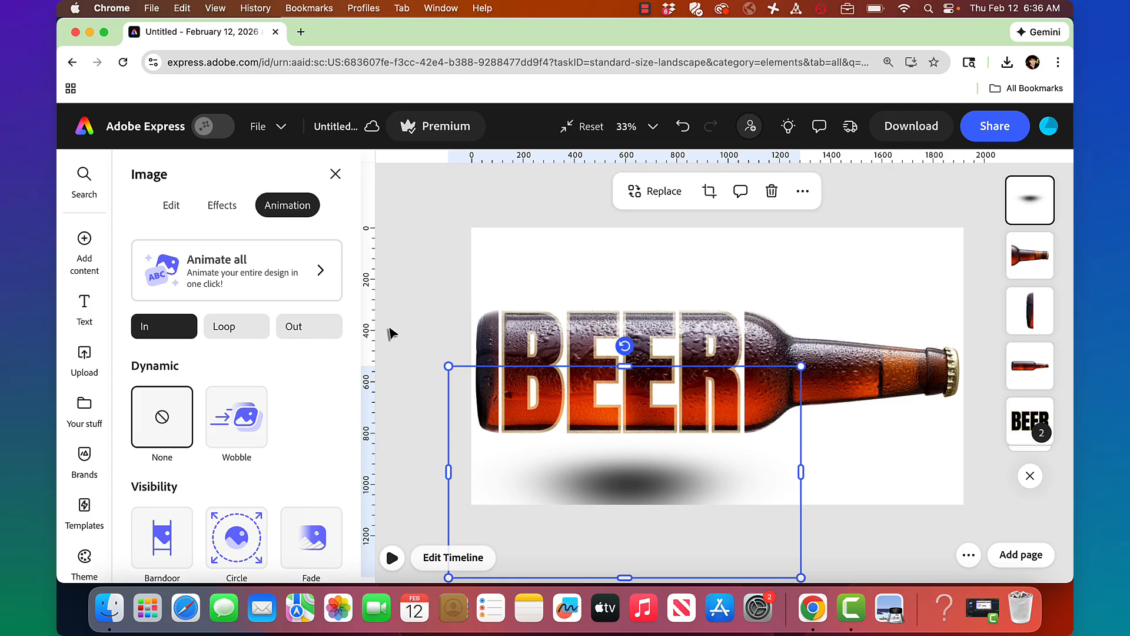
Reduce the oval shadow's opacity to 36%.
click(171, 204)
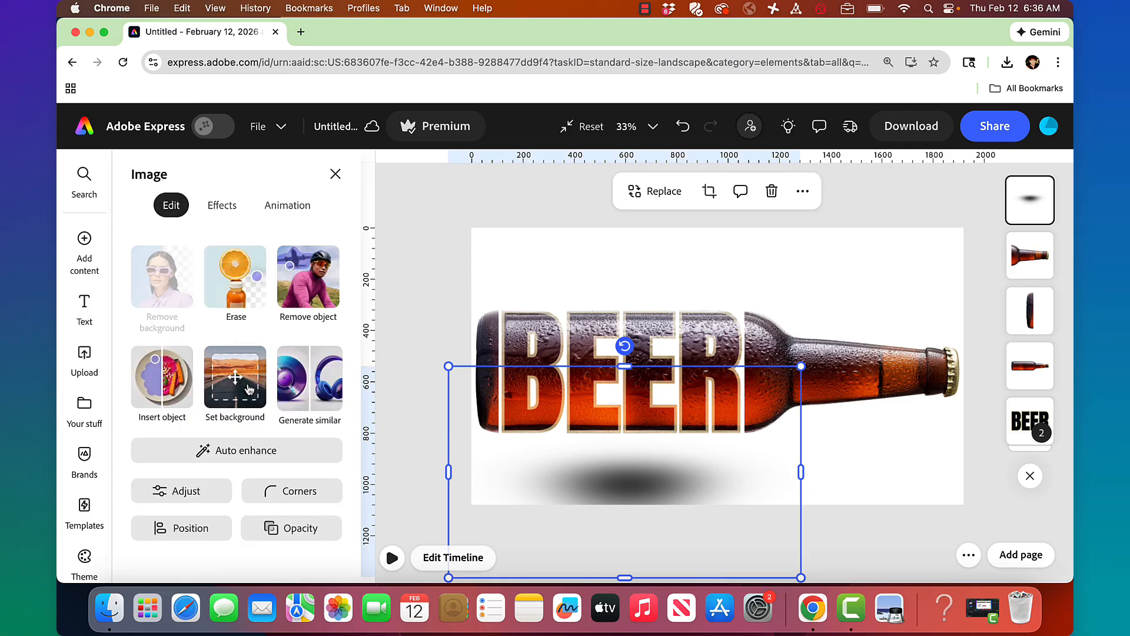
click(300, 526)
drag(389, 262, 306, 268)
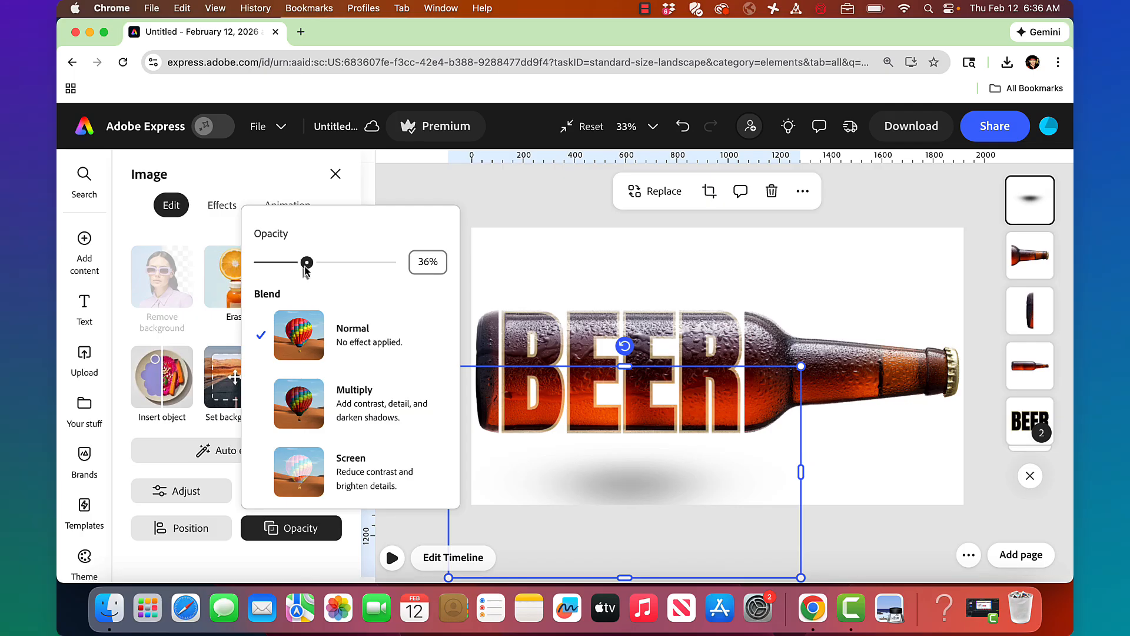
click(547, 199)
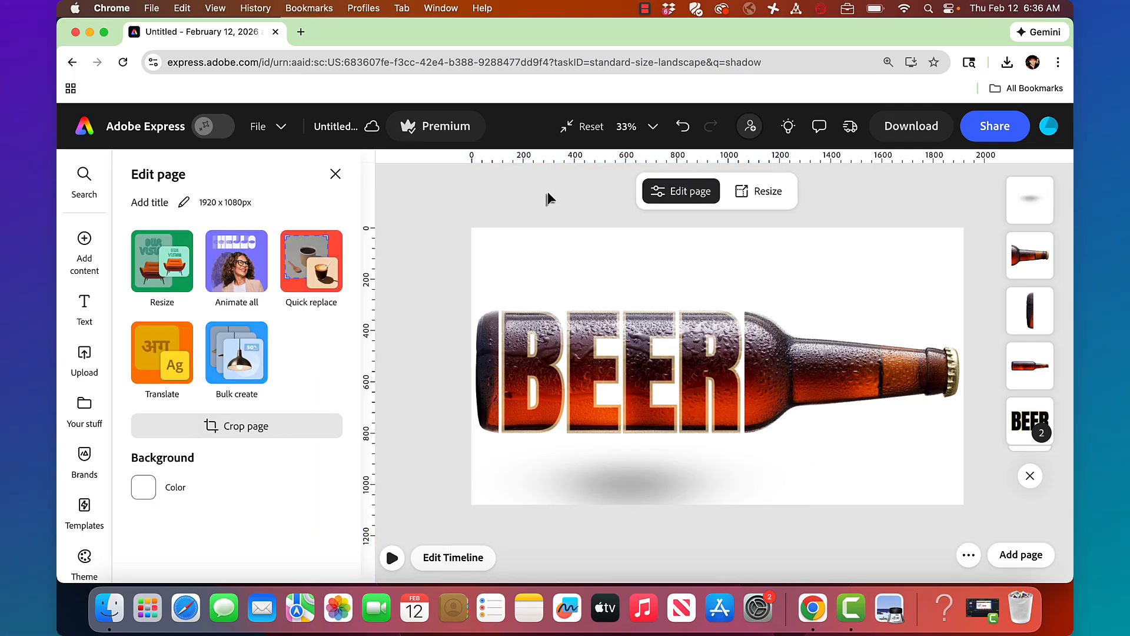
Play the page's animation at an enlarged view to check the flickering BEER lettering.
click(334, 175)
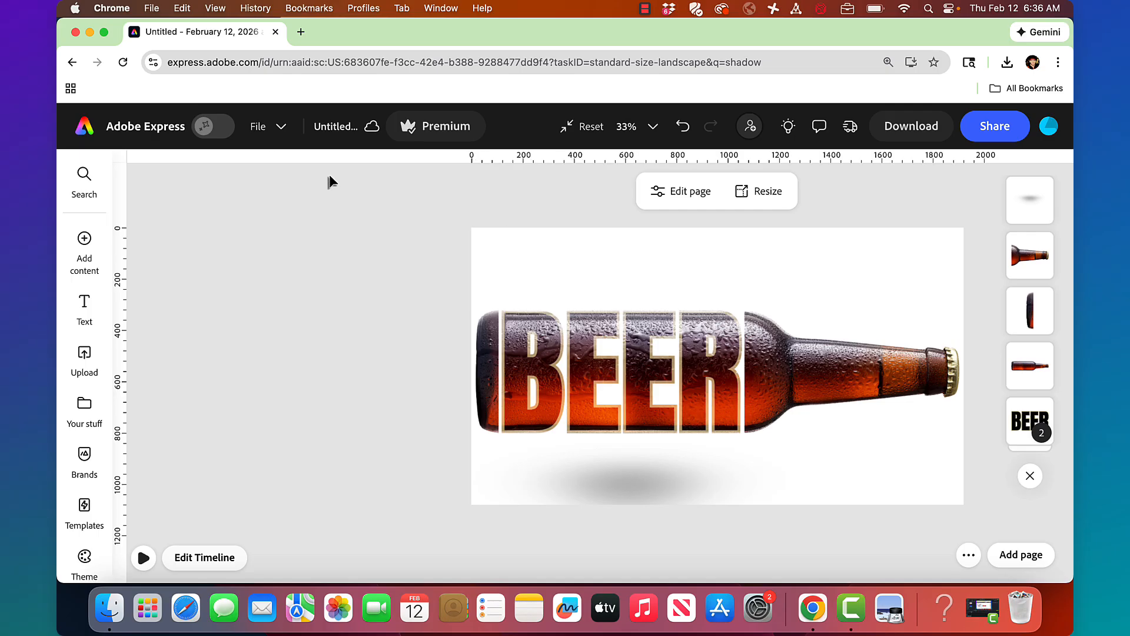
key(super+0)
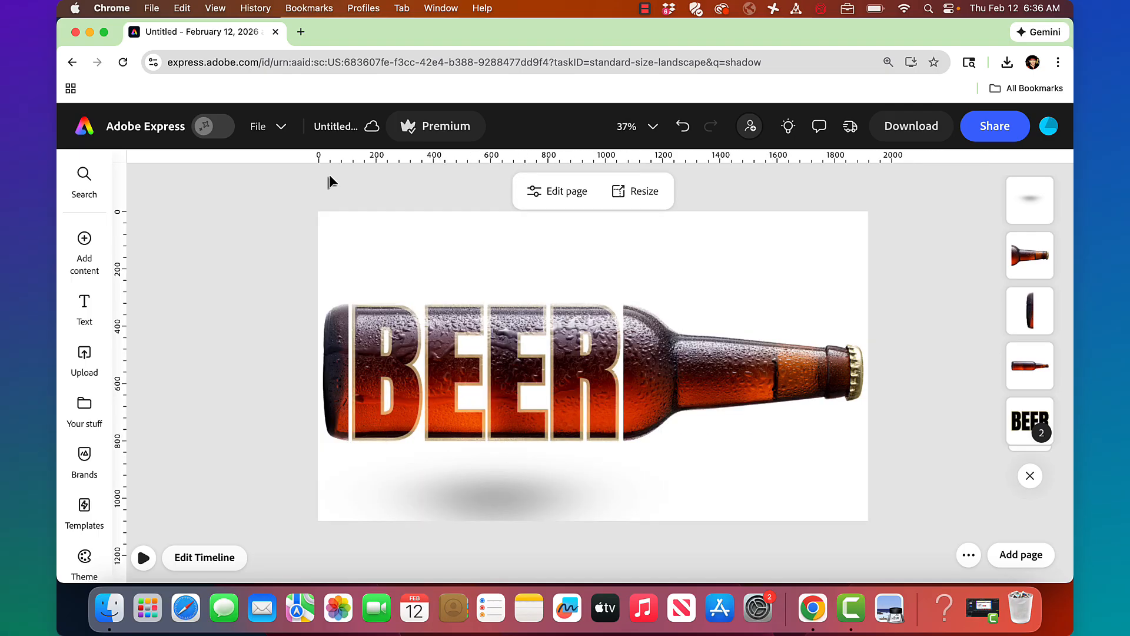
key(super+plus)
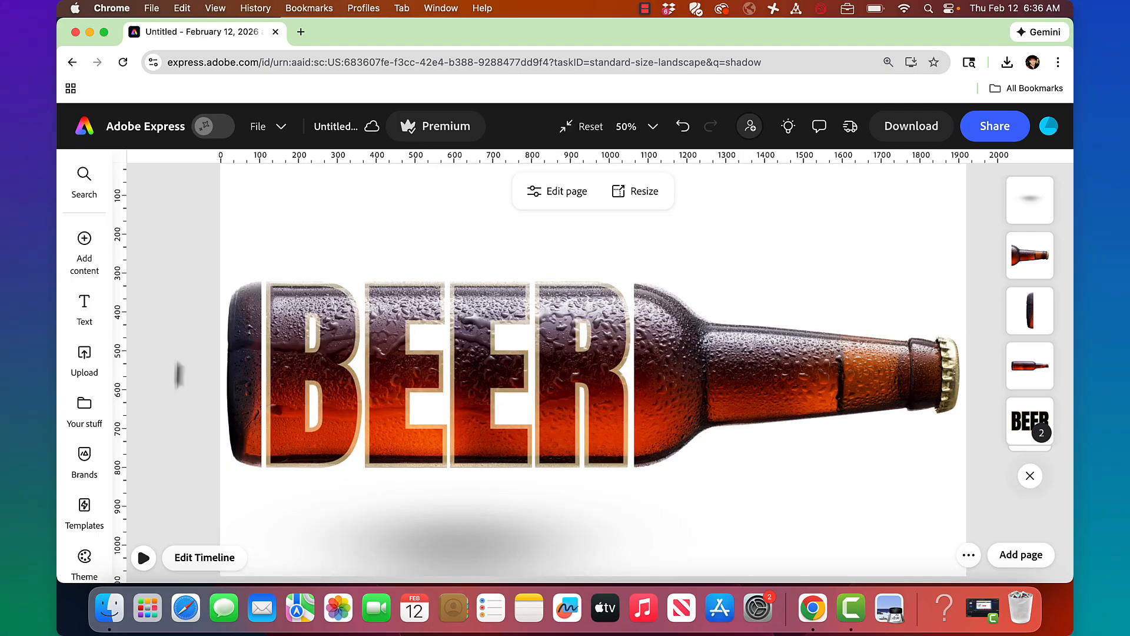
click(143, 558)
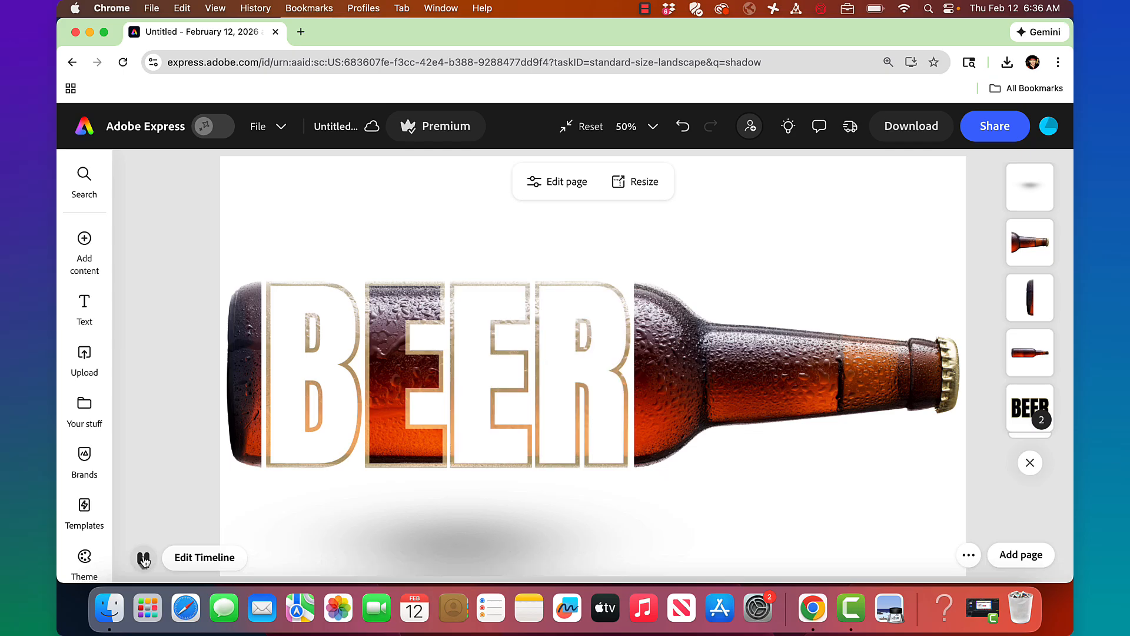